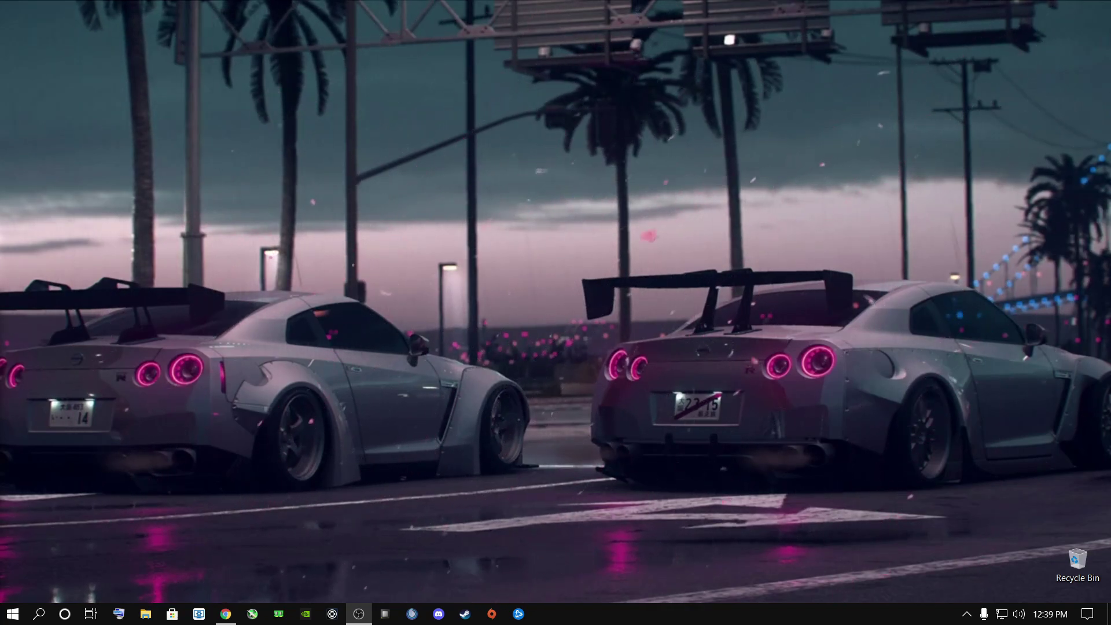
# Bring Chrome back up and go to your YouTube channel page from the account menu
pyautogui.click(230, 608)
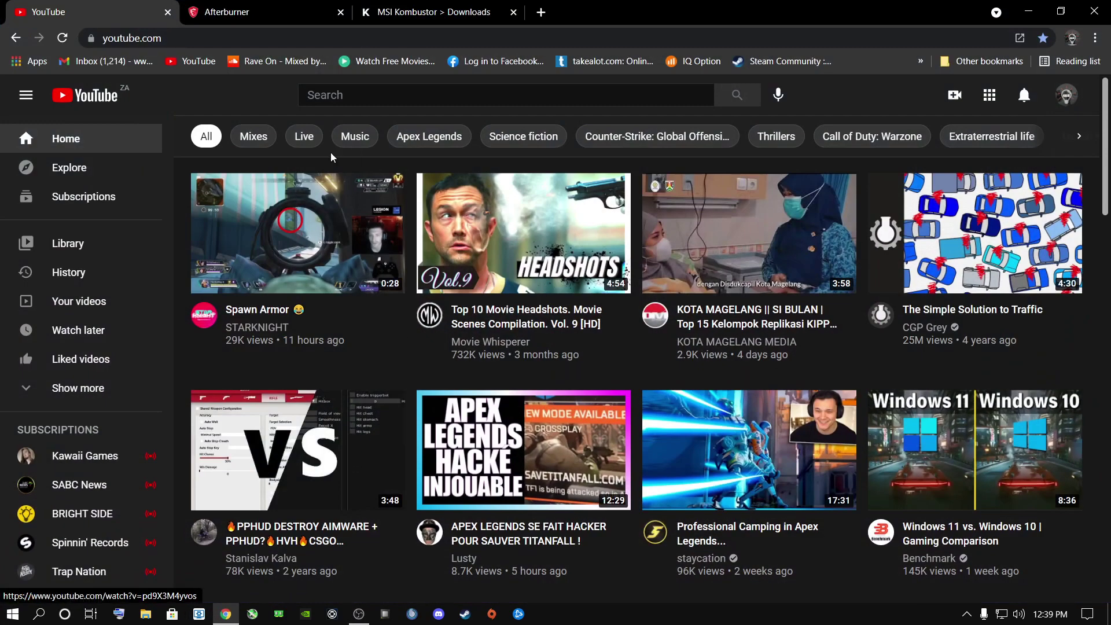
pyautogui.click(1024, 94)
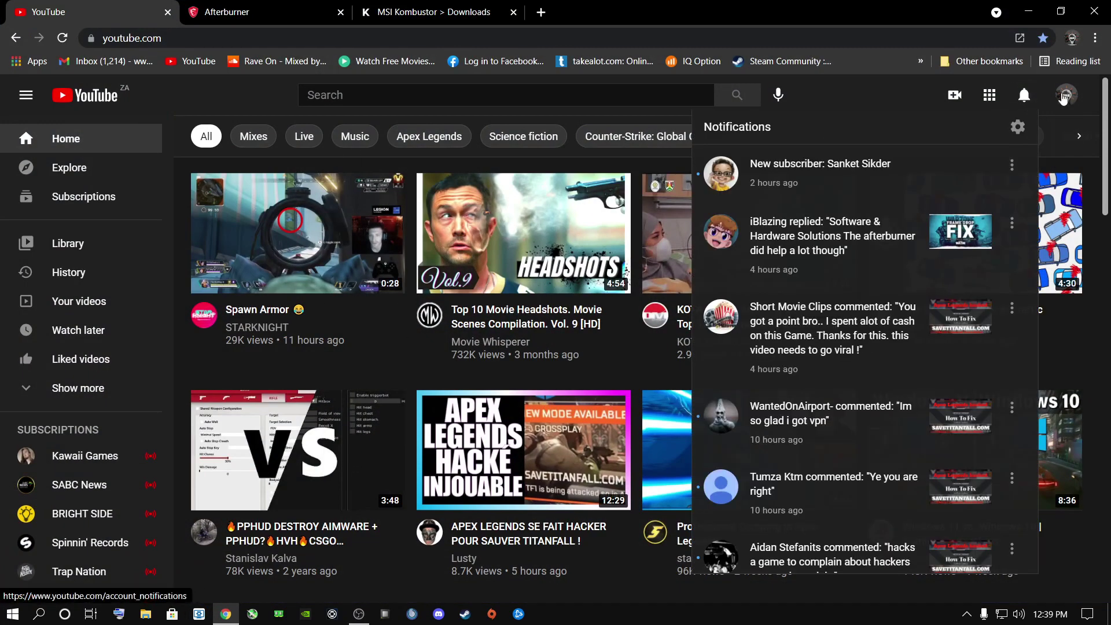
pyautogui.click(1016, 124)
pyautogui.click(903, 161)
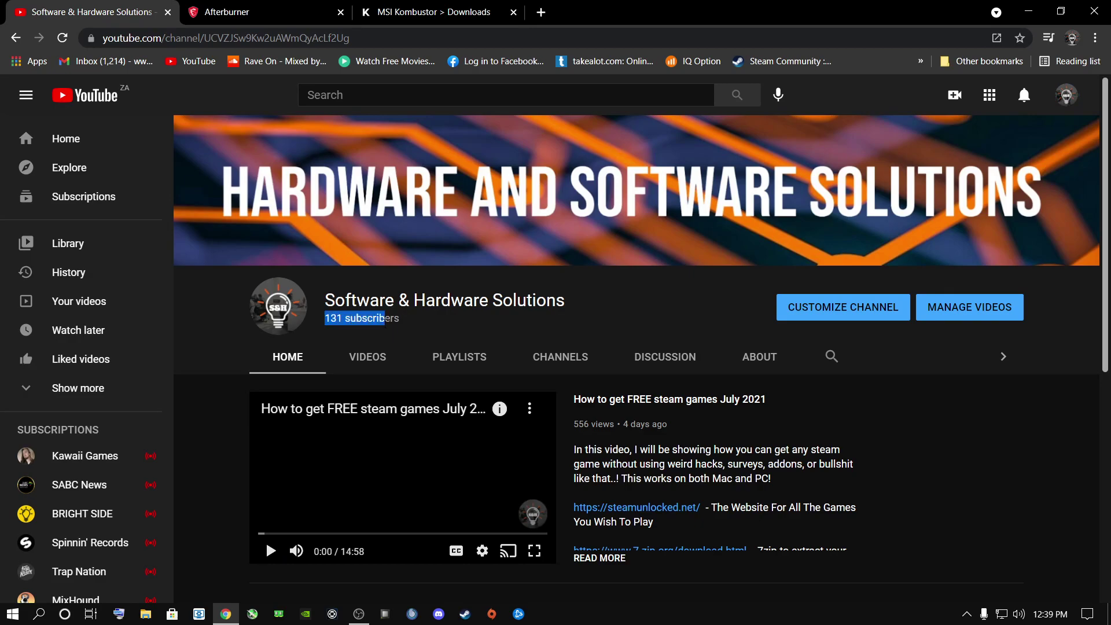
pyautogui.scroll(-7, 444, 354)
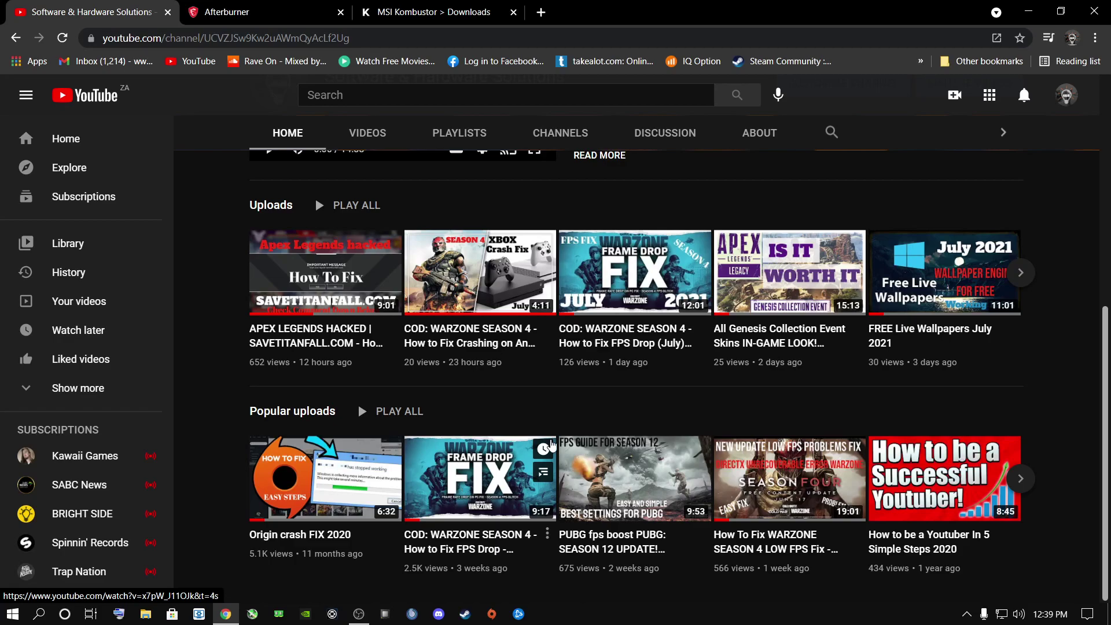
# Page forward through the Uploads row and to the end of Popular uploads
pyautogui.click(1020, 274)
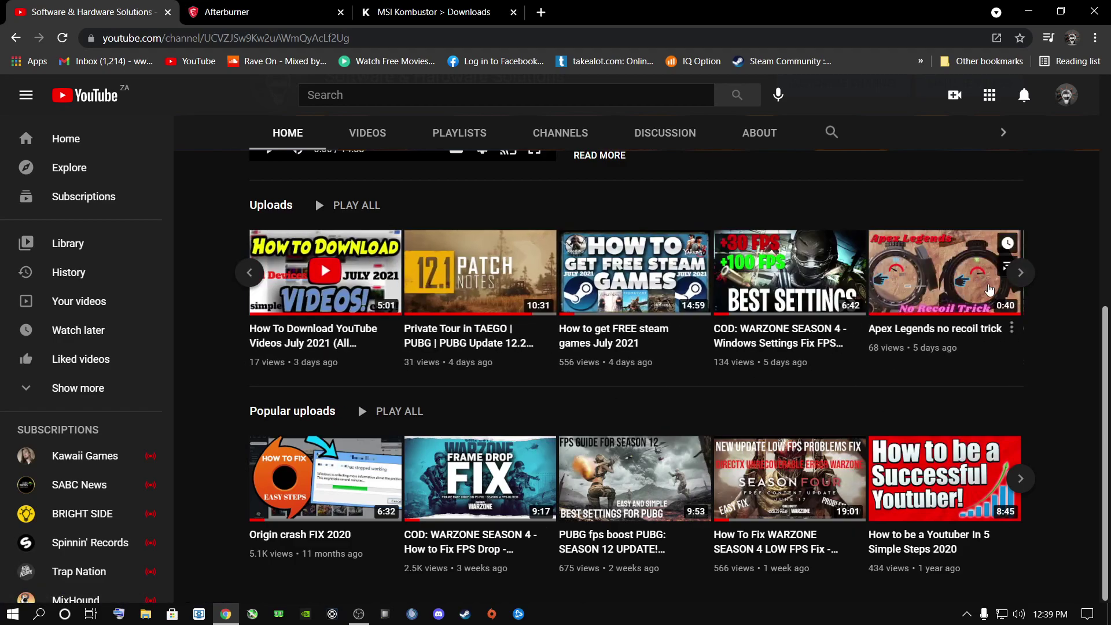
pyautogui.click(1021, 273)
pyautogui.moveTo(1000, 451)
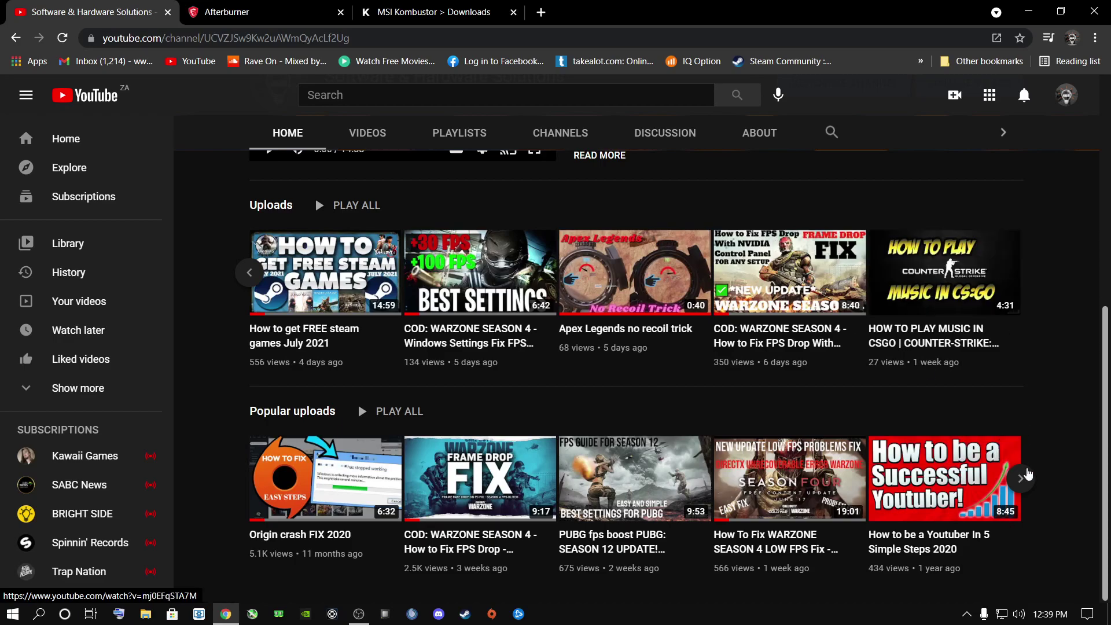
pyautogui.click(1021, 477)
pyautogui.click(1021, 477)
# Page the Popular uploads and Uploads rows back to their start
pyautogui.moveTo(343, 482)
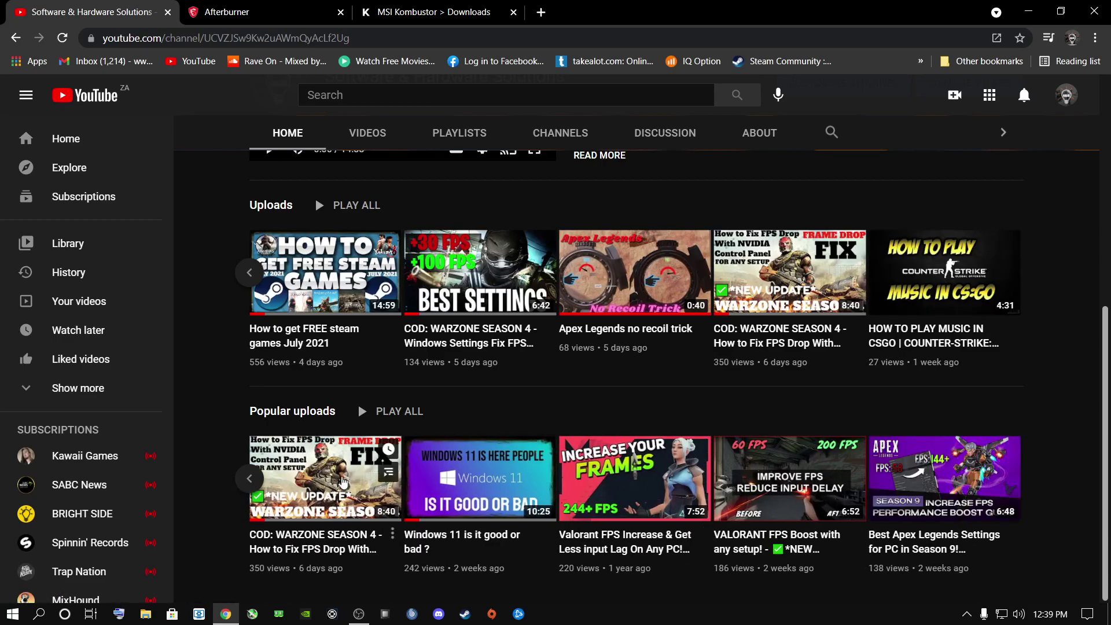
pyautogui.click(250, 478)
pyautogui.click(250, 477)
pyautogui.click(249, 272)
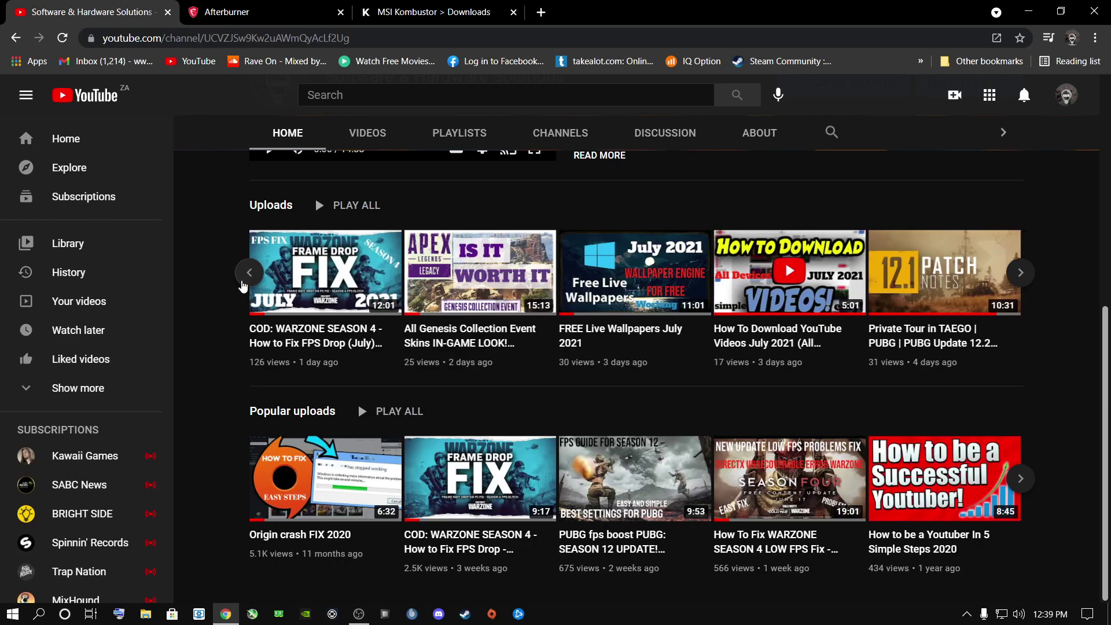
pyautogui.scroll(6, 242, 287)
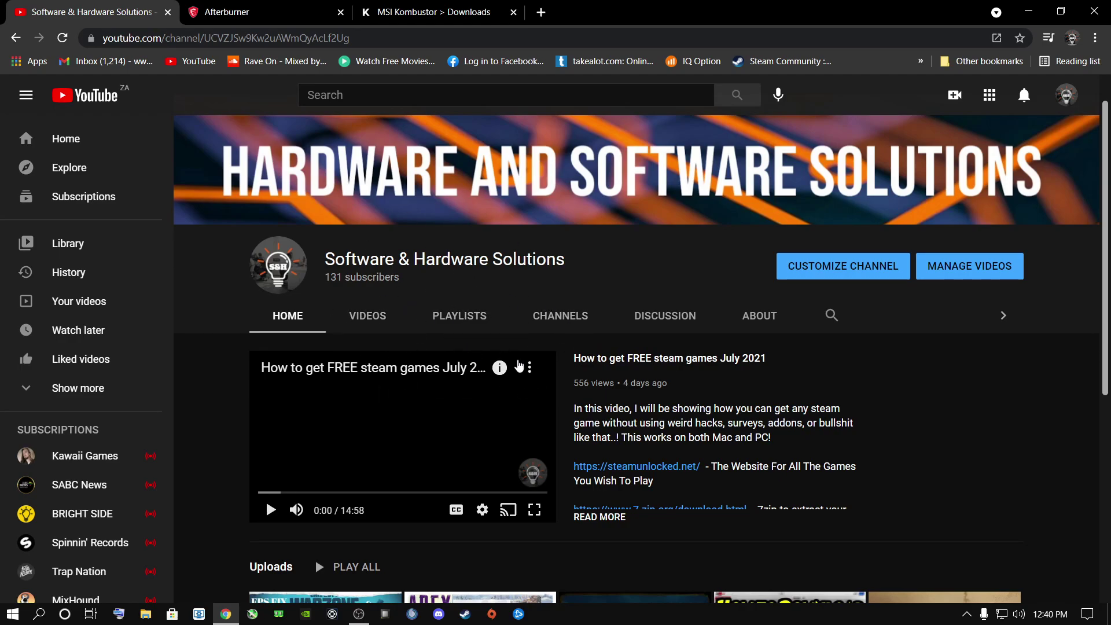
pyautogui.scroll(-6, 417, 506)
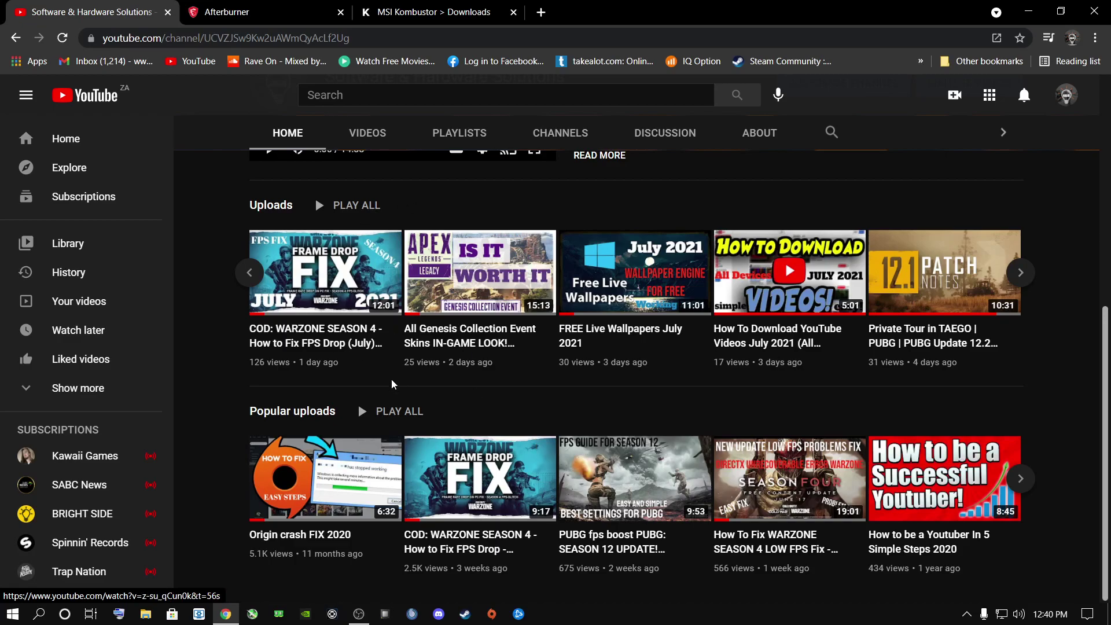
# Review the Afterburner and Kombustor download tabs, then minimize Chrome to the desktop
pyautogui.click(270, 7)
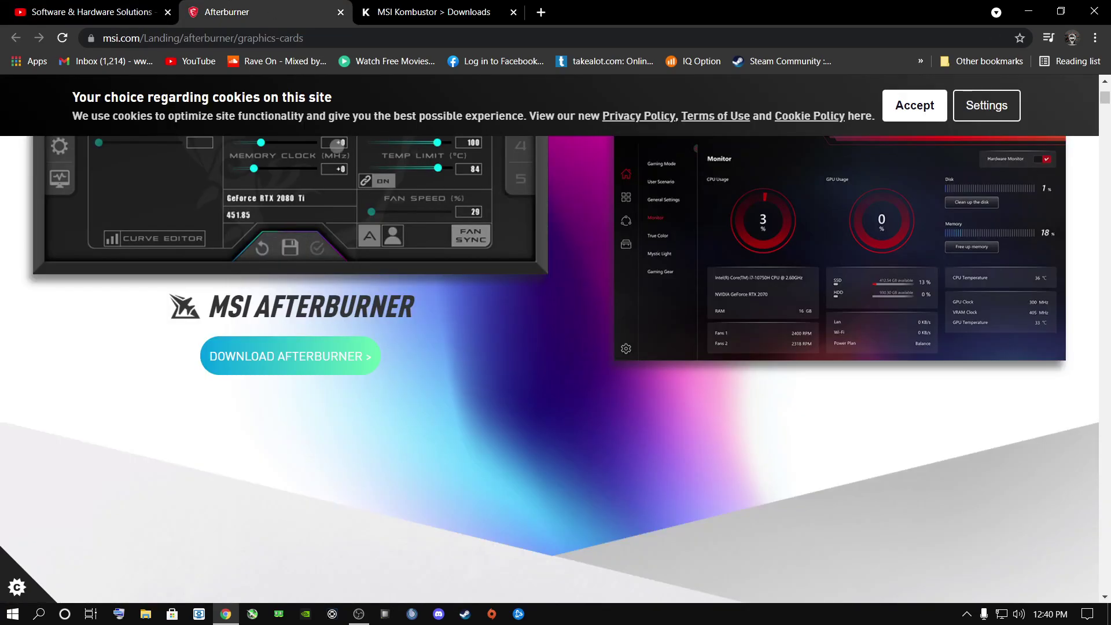
pyautogui.scroll(5, 409, 301)
pyautogui.scroll(-4, 408, 301)
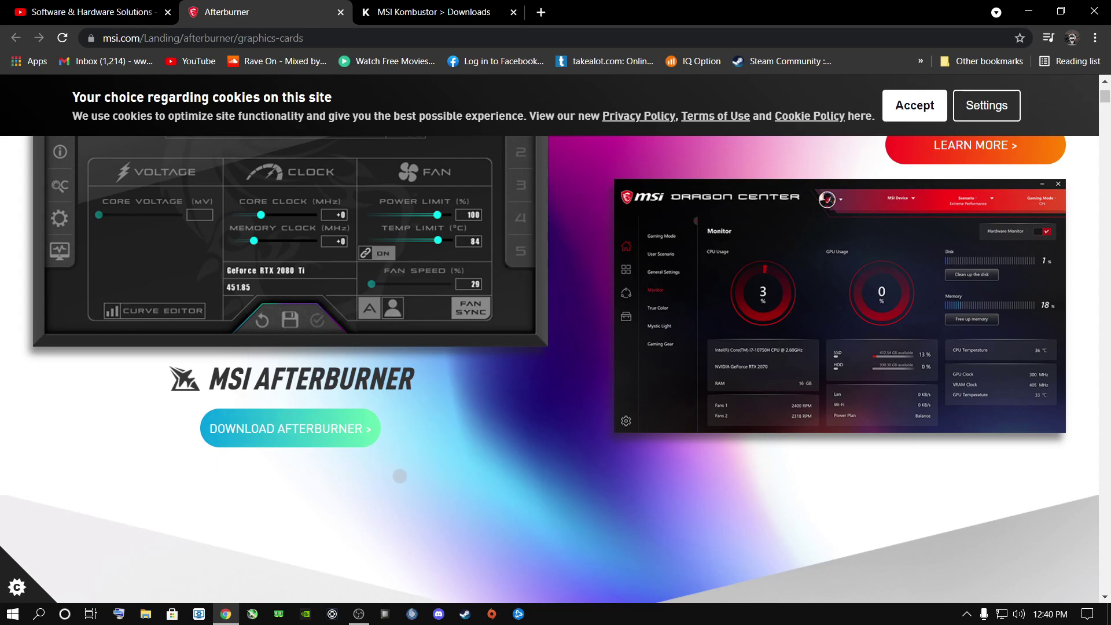
pyautogui.click(417, 12)
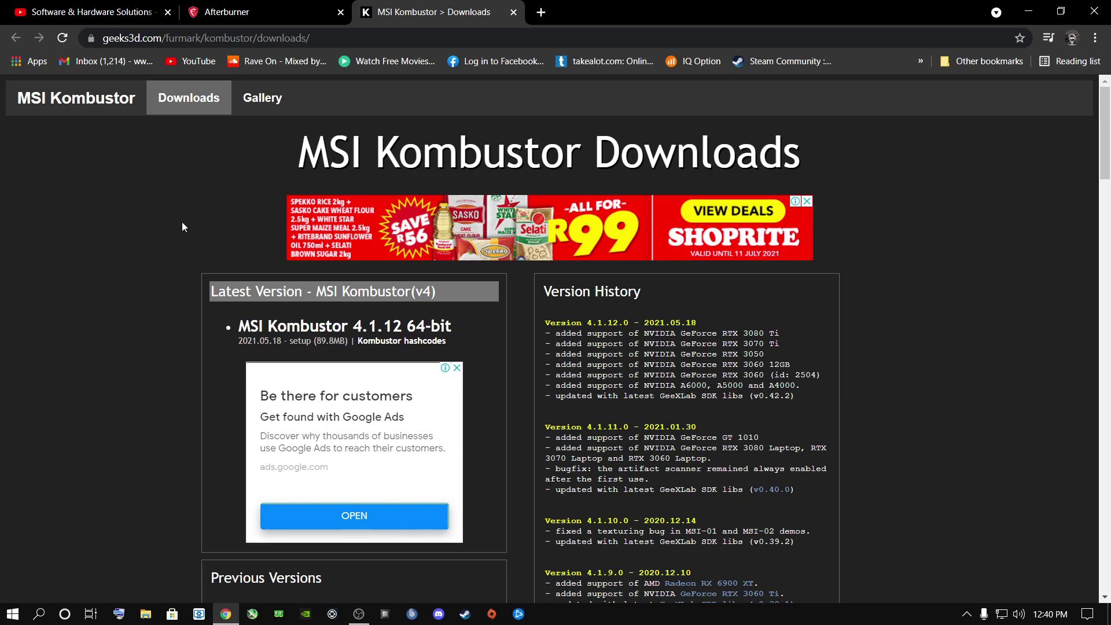
pyautogui.click(1029, 11)
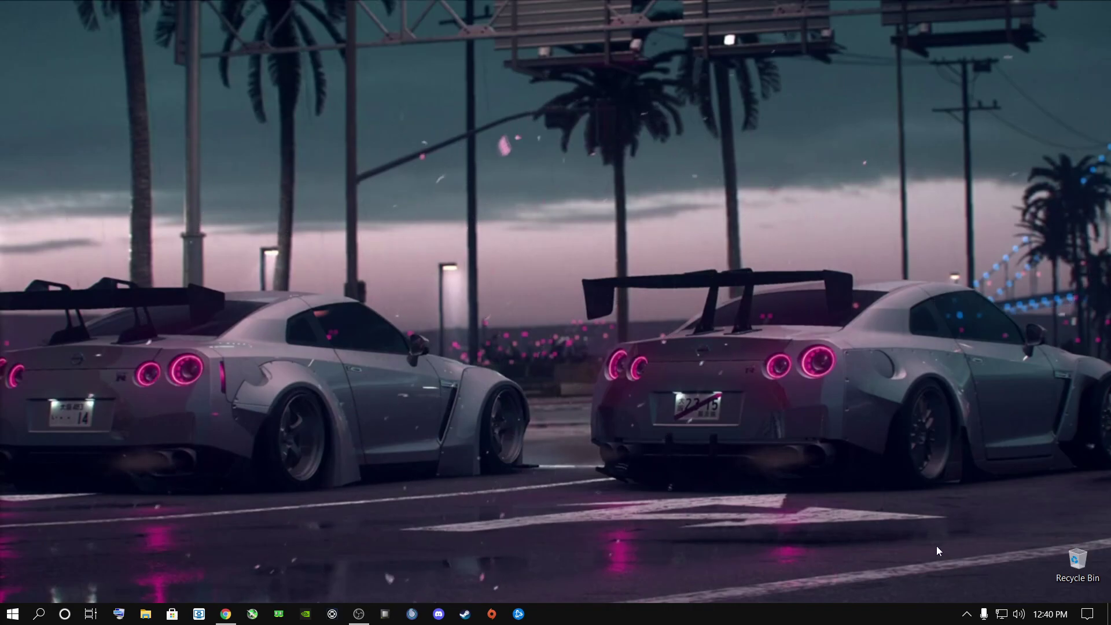
# Open Afterburner from the system tray and set Power Limit 77% and Fan Speed 25%
pyautogui.click(966, 613)
pyautogui.click(966, 558)
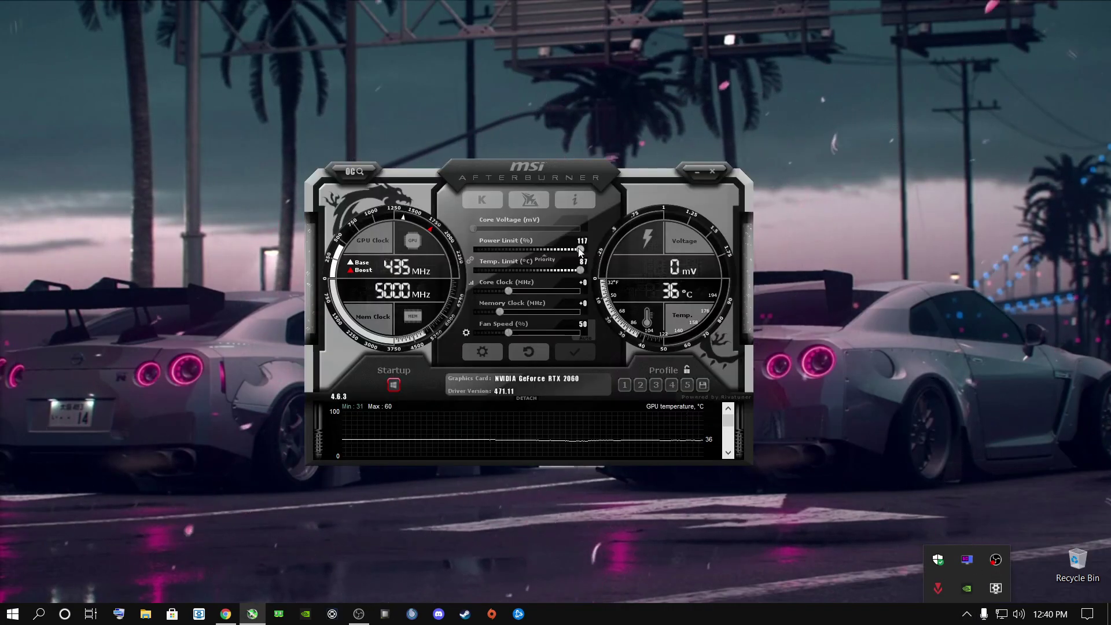
pyautogui.moveTo(580, 250); pyautogui.dragTo(483, 251)
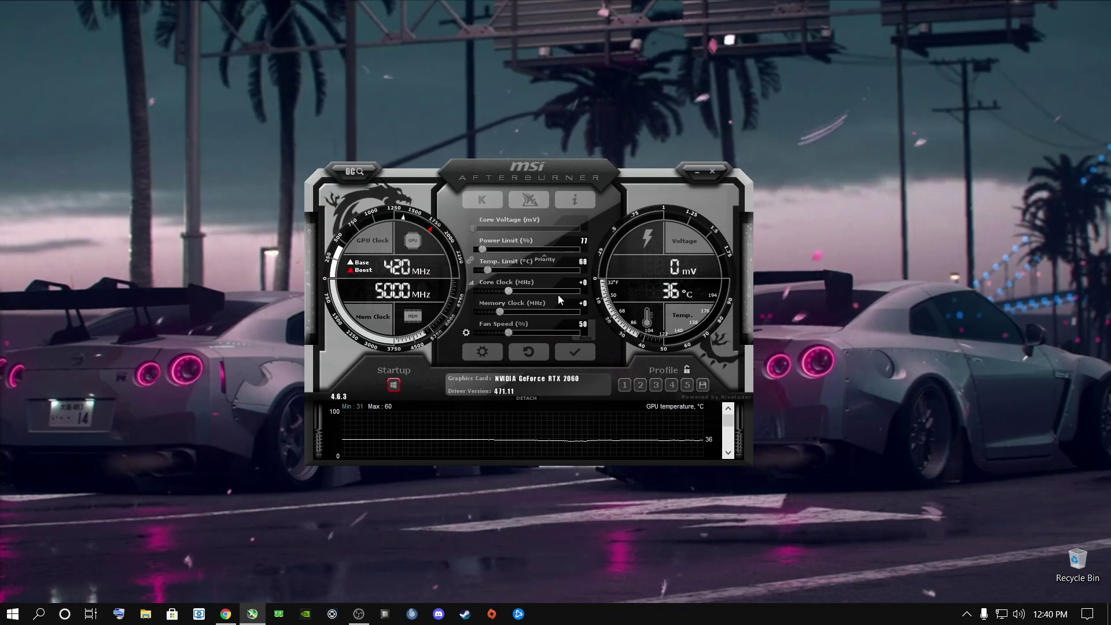
pyautogui.moveTo(510, 332); pyautogui.dragTo(474, 332)
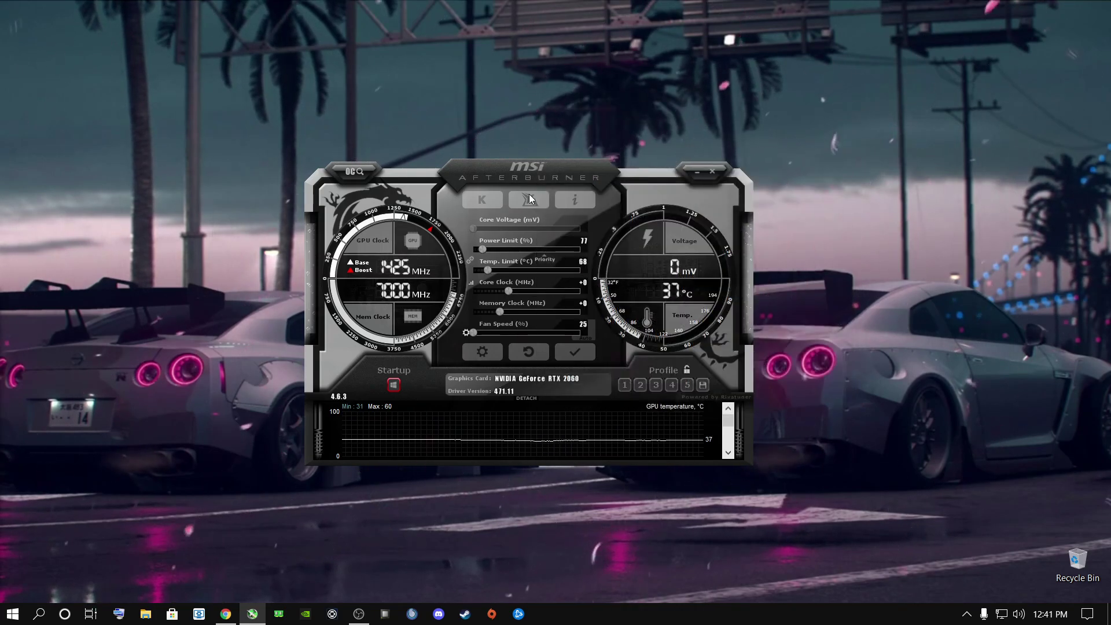
pyautogui.click(965, 615)
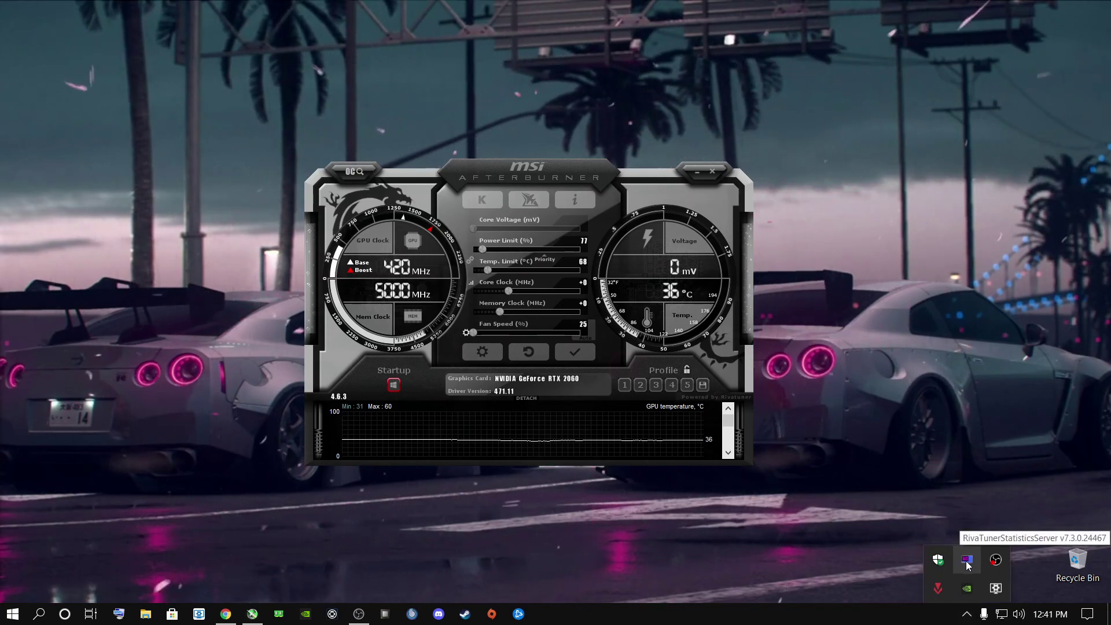
pyautogui.click(819, 488)
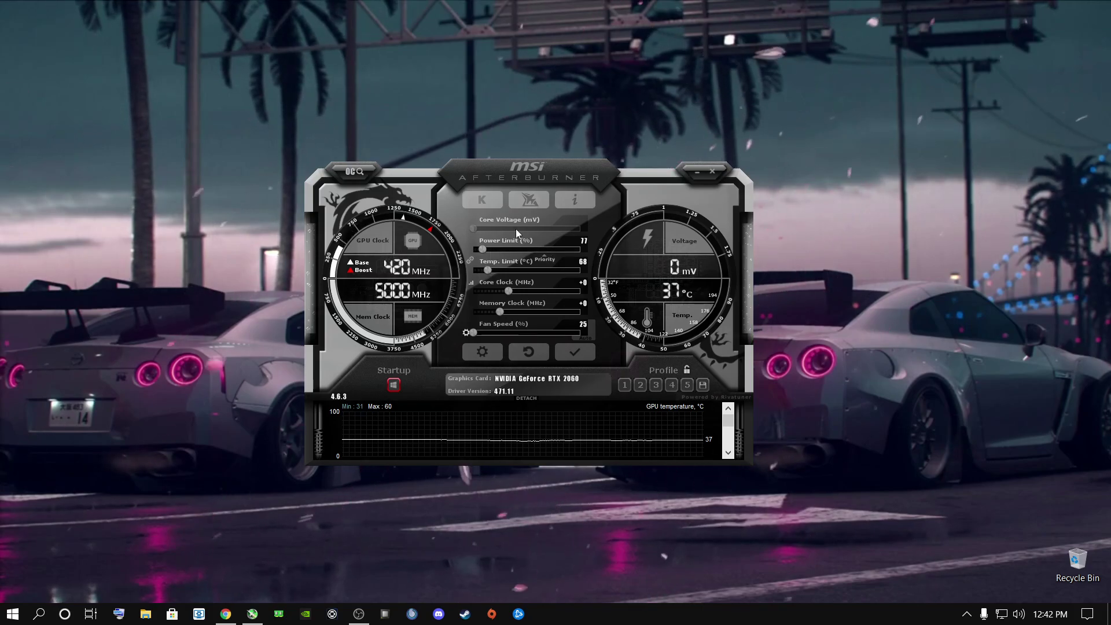
pyautogui.click(484, 352)
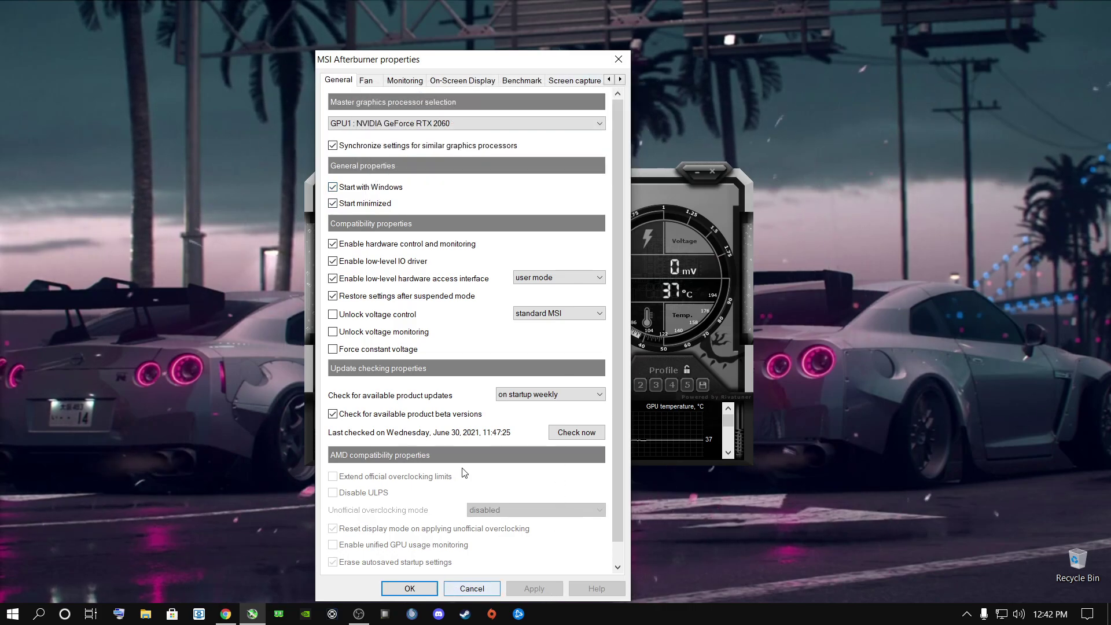
pyautogui.click(618, 59)
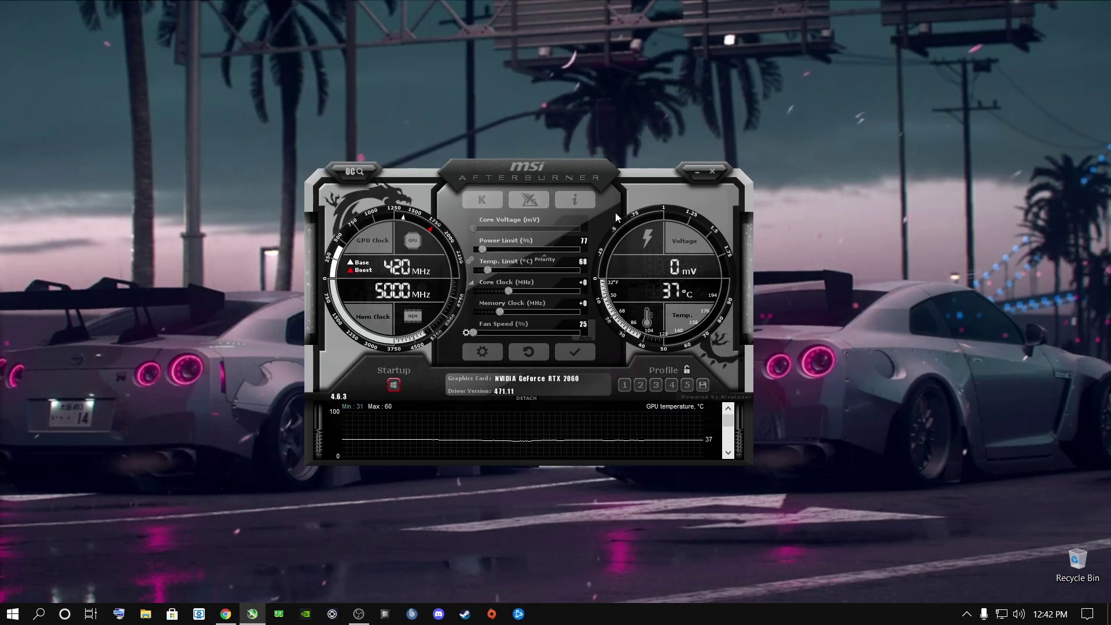
# Nudge the power limit to 73%, then push it to 117% with temperature limit 87°C
pyautogui.moveTo(485, 250); pyautogui.dragTo(479, 264)
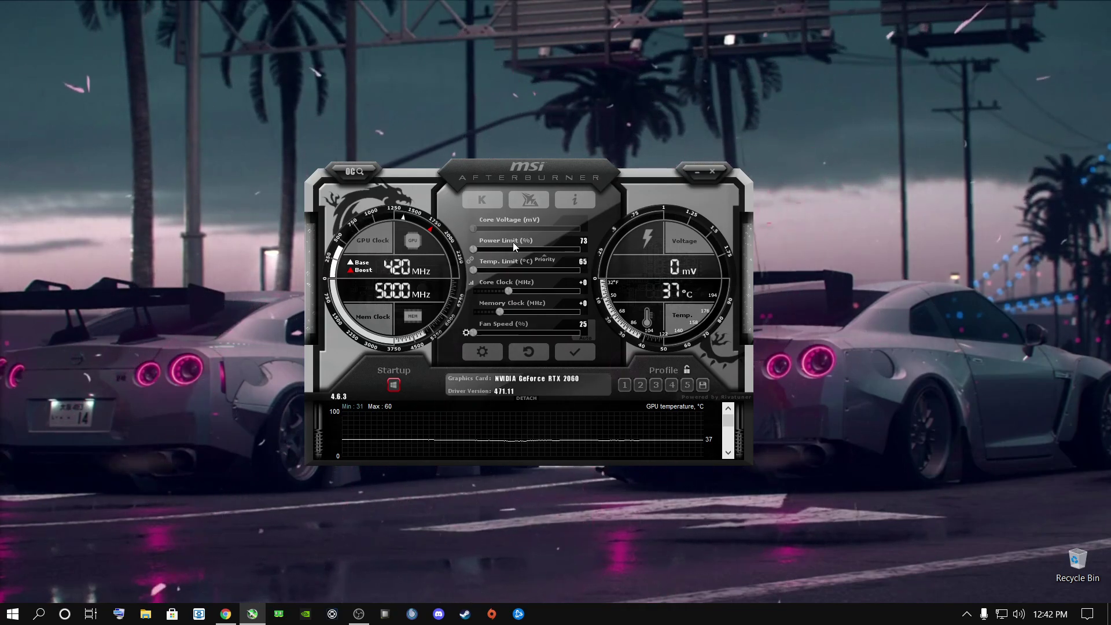
pyautogui.moveTo(586, 243)
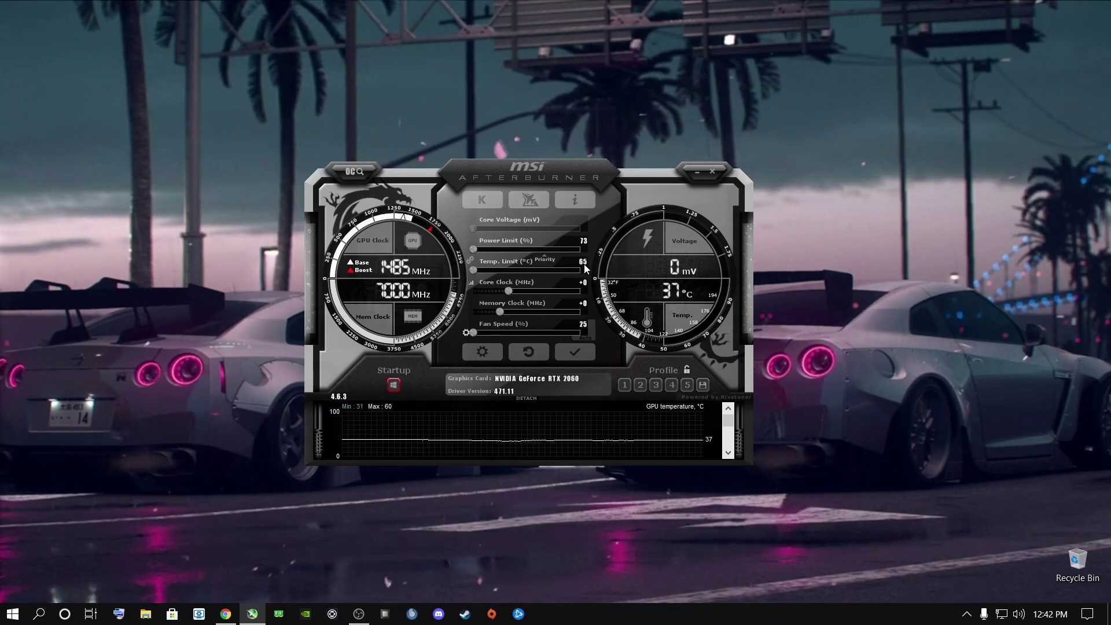
pyautogui.moveTo(583, 264)
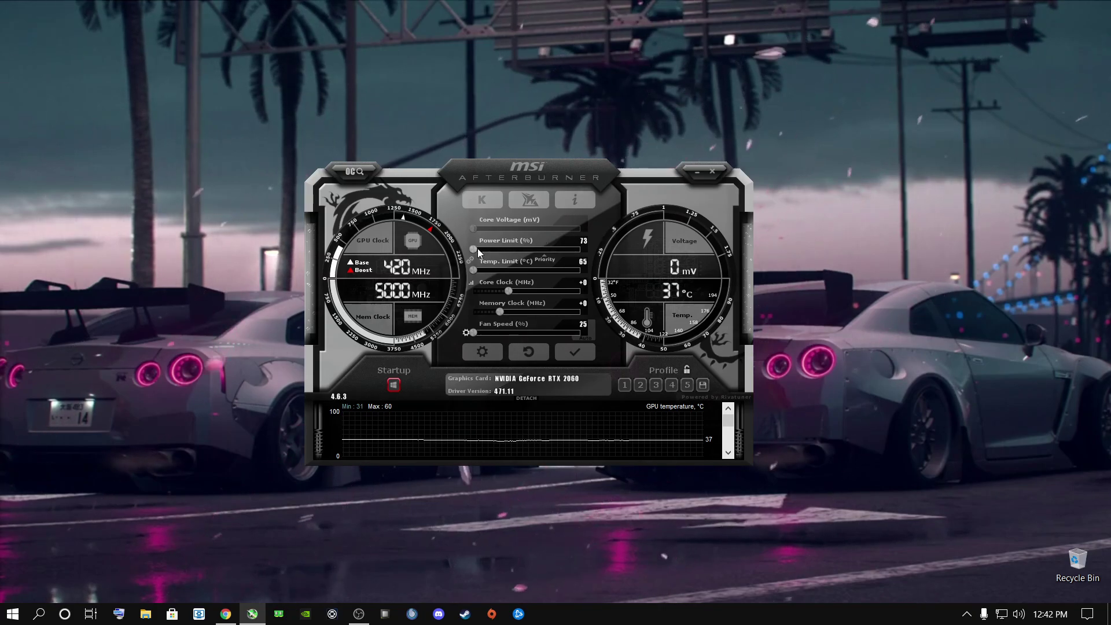
pyautogui.moveTo(474, 249); pyautogui.dragTo(617, 250)
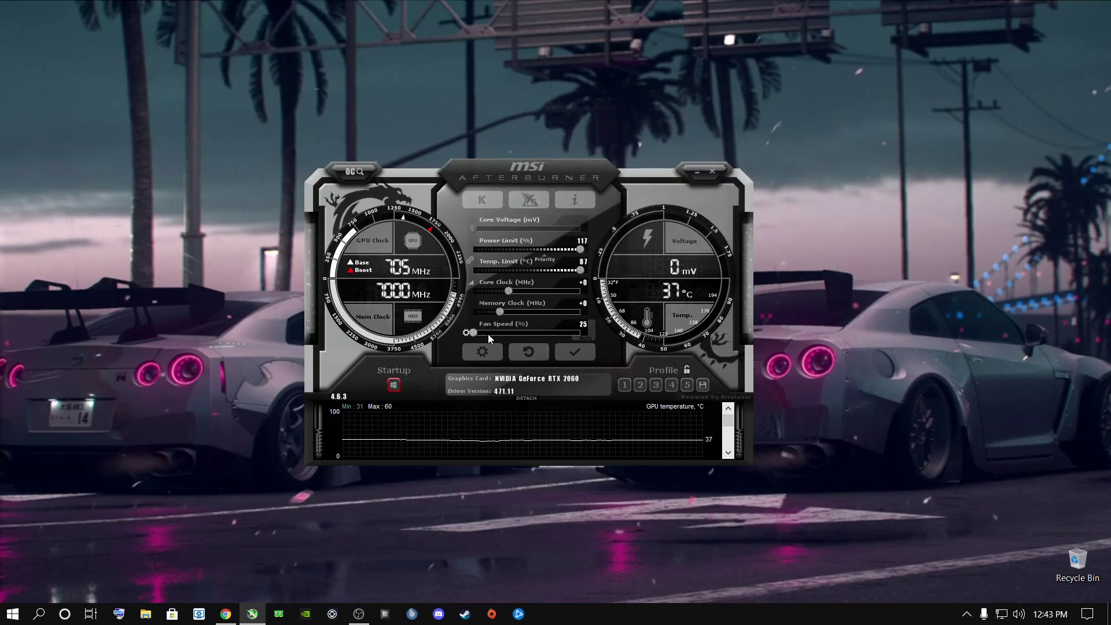
# Keep the fan on manual control, set Fan Speed to 90% and apply it
pyautogui.click(583, 338)
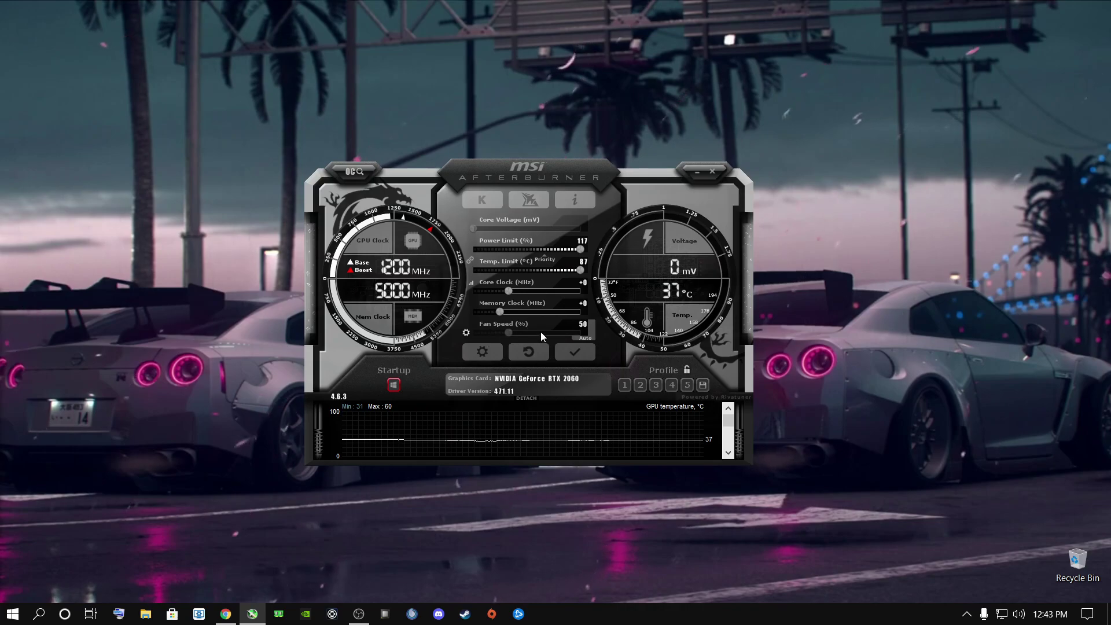
pyautogui.click(583, 339)
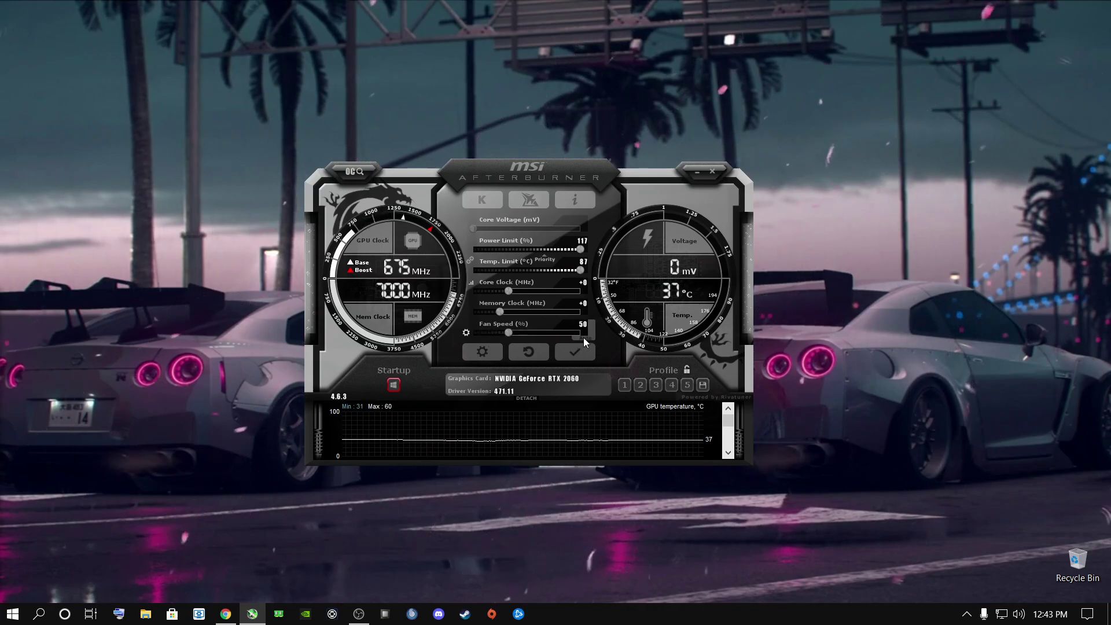
pyautogui.moveTo(508, 331); pyautogui.dragTo(560, 333)
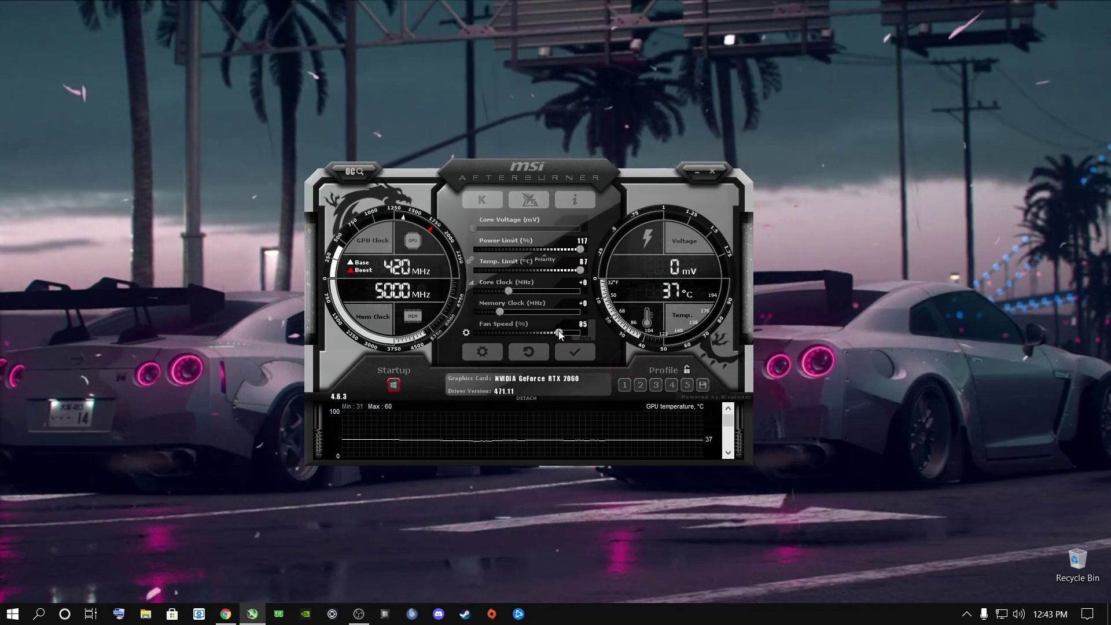
pyautogui.moveTo(560, 334)
pyautogui.mouseDown()
pyautogui.moveTo(584, 333)
pyautogui.moveTo(566, 334)
pyautogui.mouseUp()
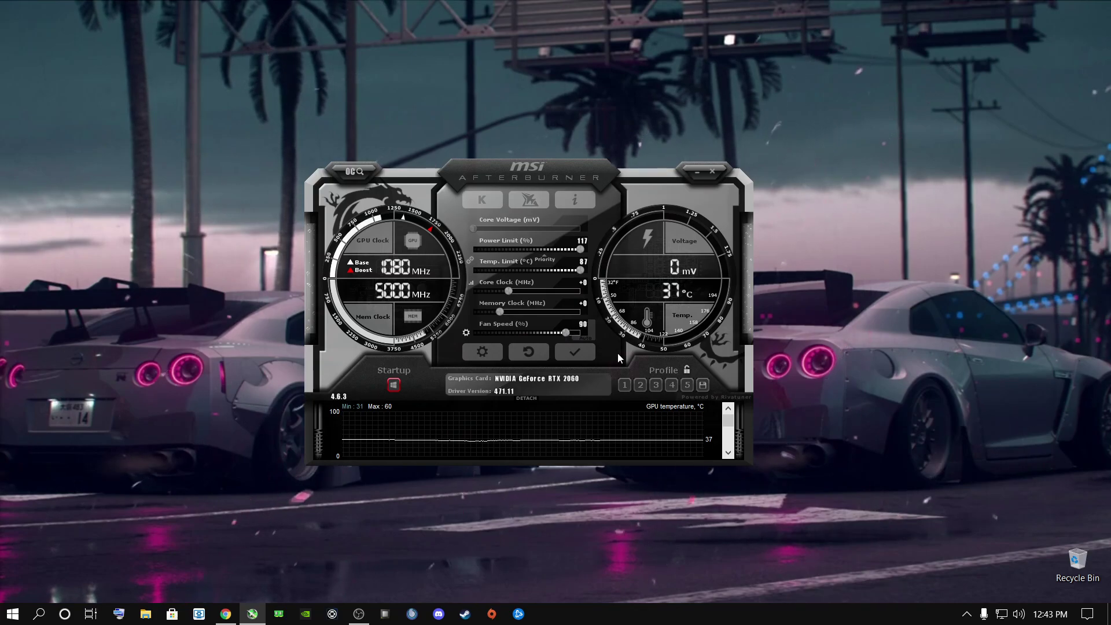
pyautogui.click(574, 354)
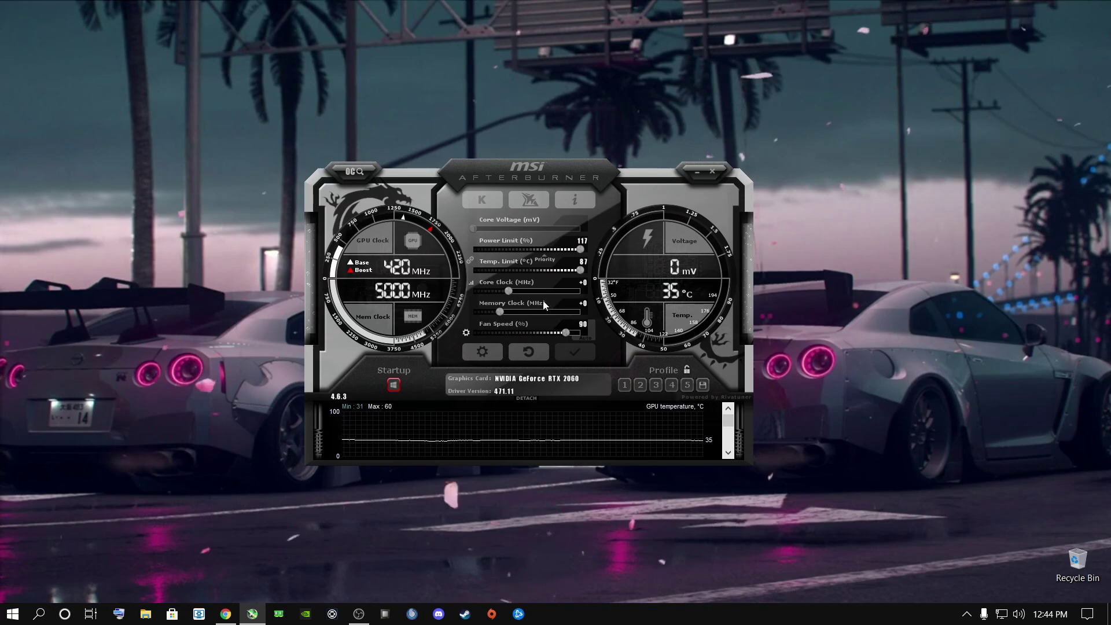
# Raise core and memory offsets to +50, then load Profile 1 (+100/+100) and apply
pyautogui.click(507, 289)
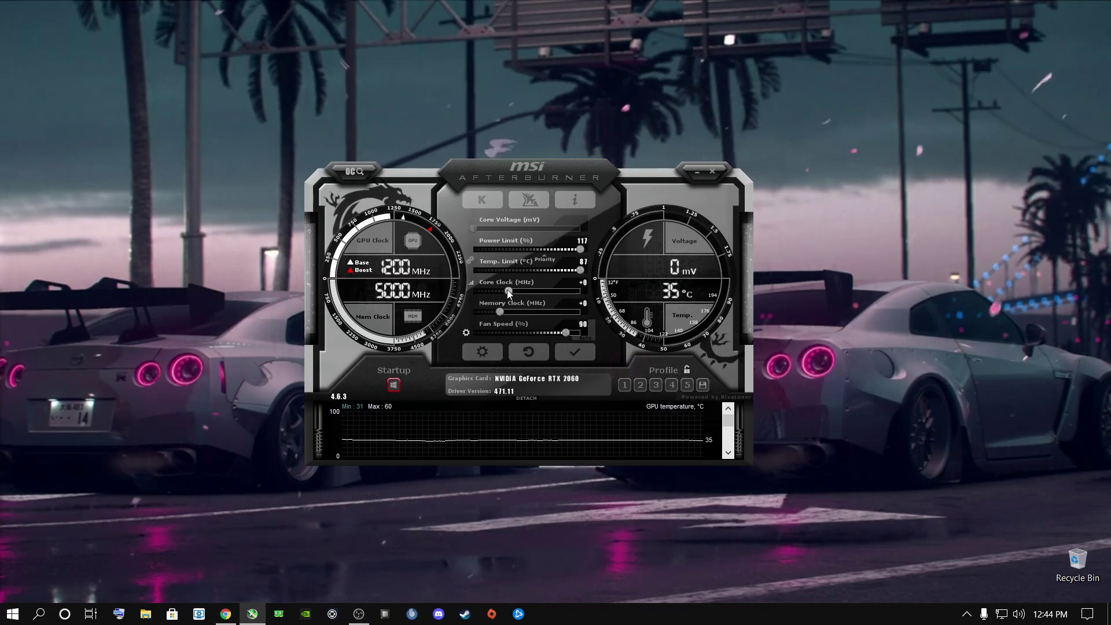
pyautogui.moveTo(507, 290); pyautogui.dragTo(509, 291)
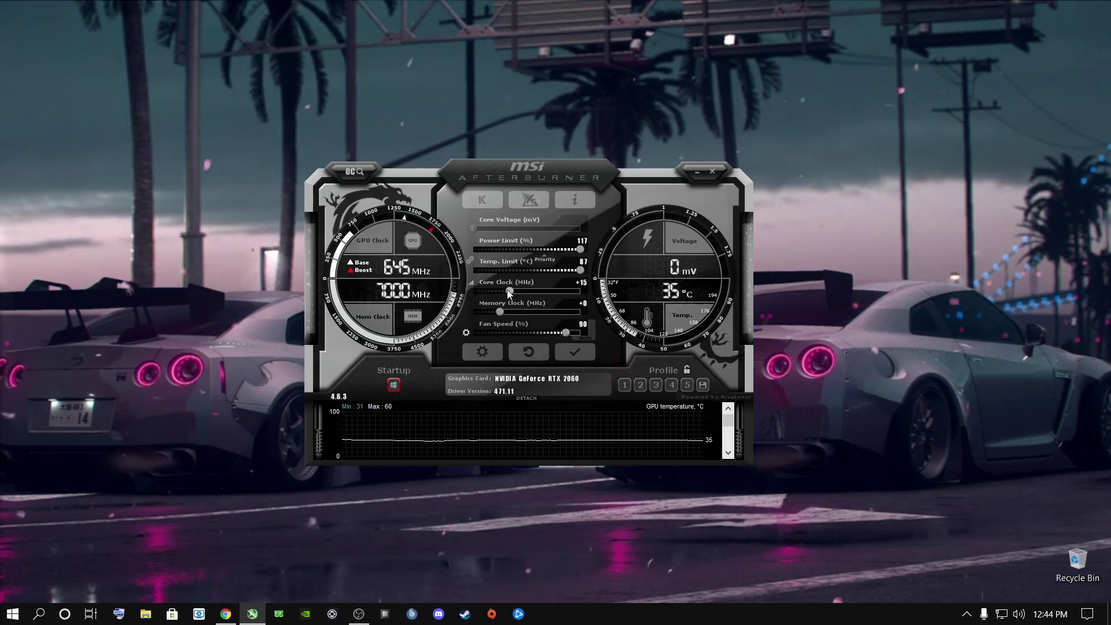
pyautogui.press('Right')
pyautogui.press('Right')
pyautogui.press('Right')
pyautogui.press('Right')
pyautogui.press('Right')
pyautogui.press('Right')
pyautogui.press('Right')
pyautogui.press('Right')
pyautogui.press('Right')
pyautogui.press('Right')
pyautogui.press('Right')
pyautogui.press('Right')
pyautogui.press('Right')
pyautogui.press('Right')
pyautogui.press('Right')
pyautogui.press('Right')
pyautogui.press('Right')
pyautogui.press('Right')
pyautogui.press('Right')
pyautogui.press('Right')
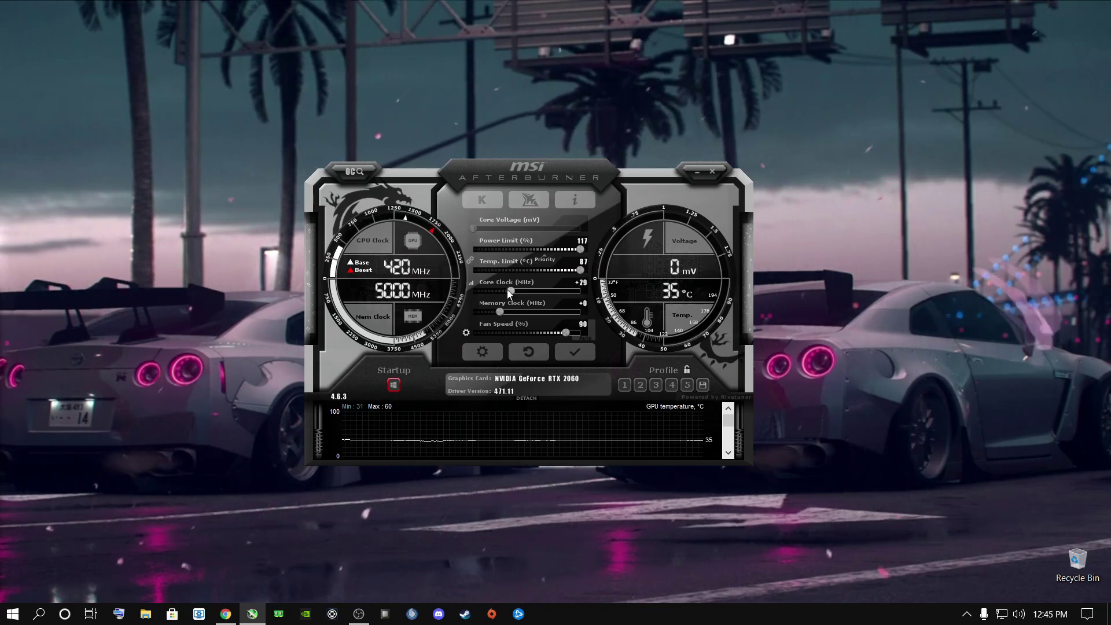
pyautogui.press('Right')
pyautogui.press('Right')
pyautogui.press('Right')
pyautogui.press('Right')
pyautogui.press('Right')
pyautogui.press('Right')
pyautogui.press('Right')
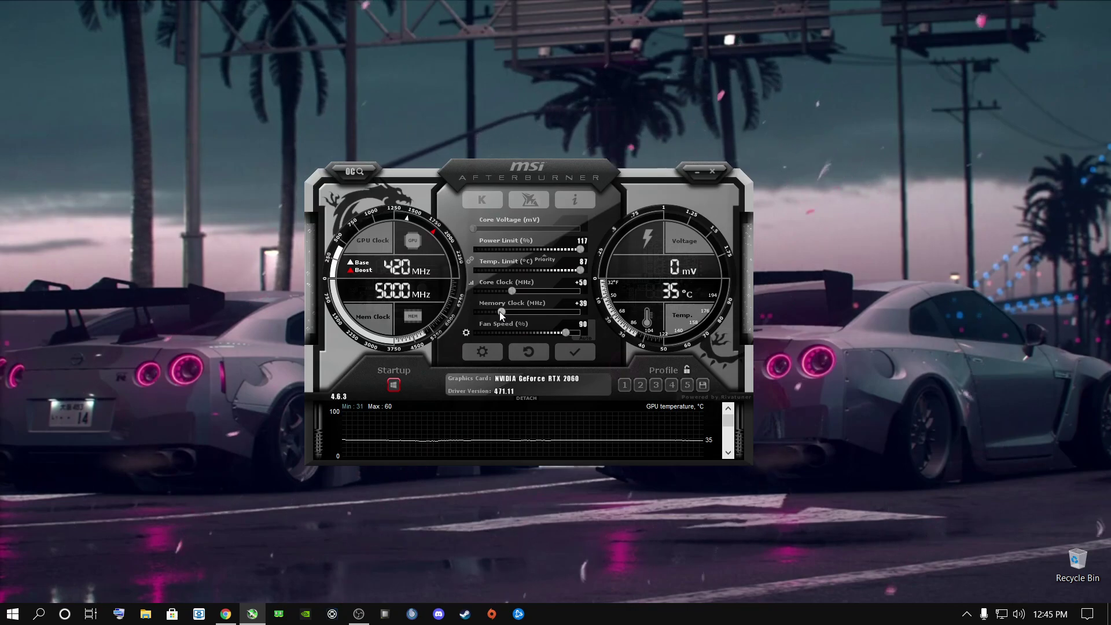
pyautogui.press('Right')
pyautogui.press('Right')
pyautogui.press('Right')
pyautogui.press('Right')
pyautogui.press('Right')
pyautogui.press('Right')
pyautogui.press('Right')
pyautogui.press('Right')
pyautogui.press('Right')
pyautogui.press('Right')
pyautogui.press('Right')
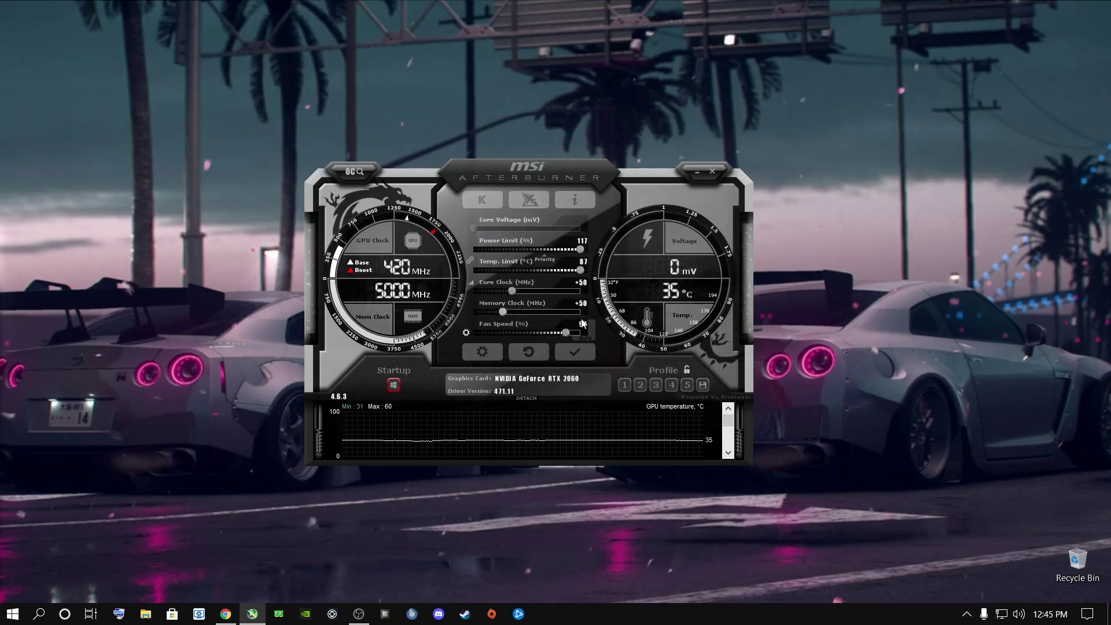
pyautogui.click(624, 385)
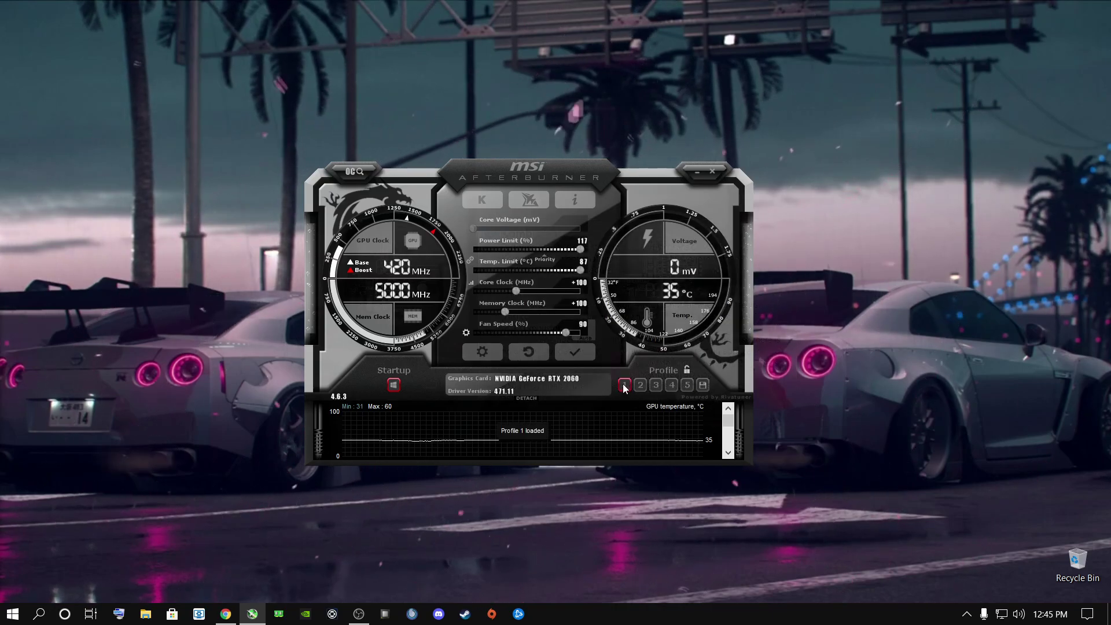
pyautogui.click(583, 353)
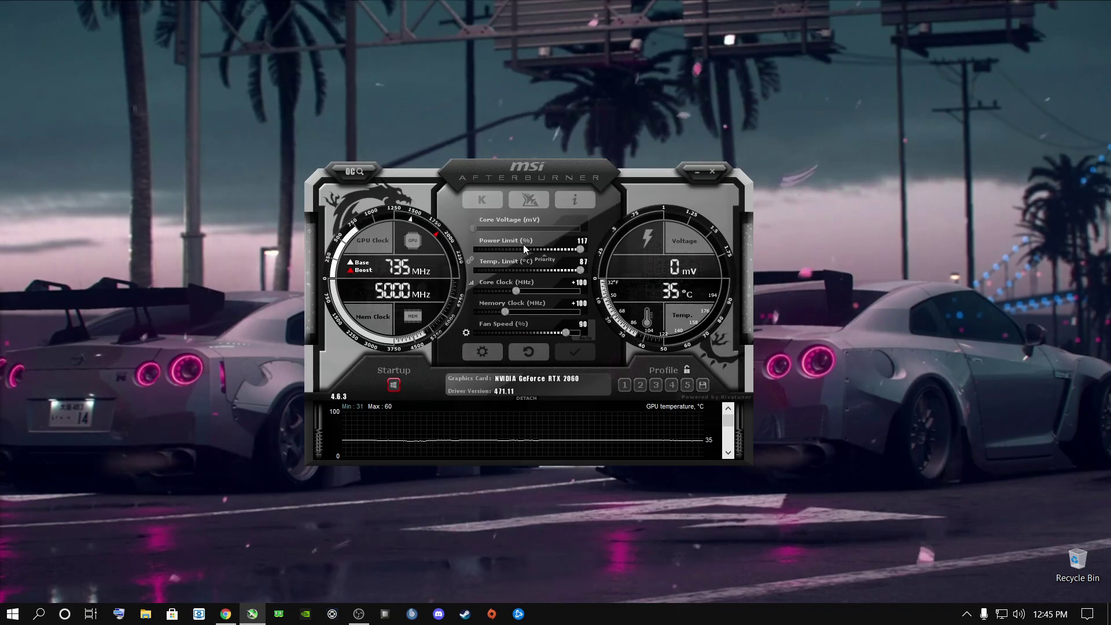
# Launch Kombustor from Afterburner's K button, minimize Chrome and move Kombustor to the left edge
pyautogui.click(478, 200)
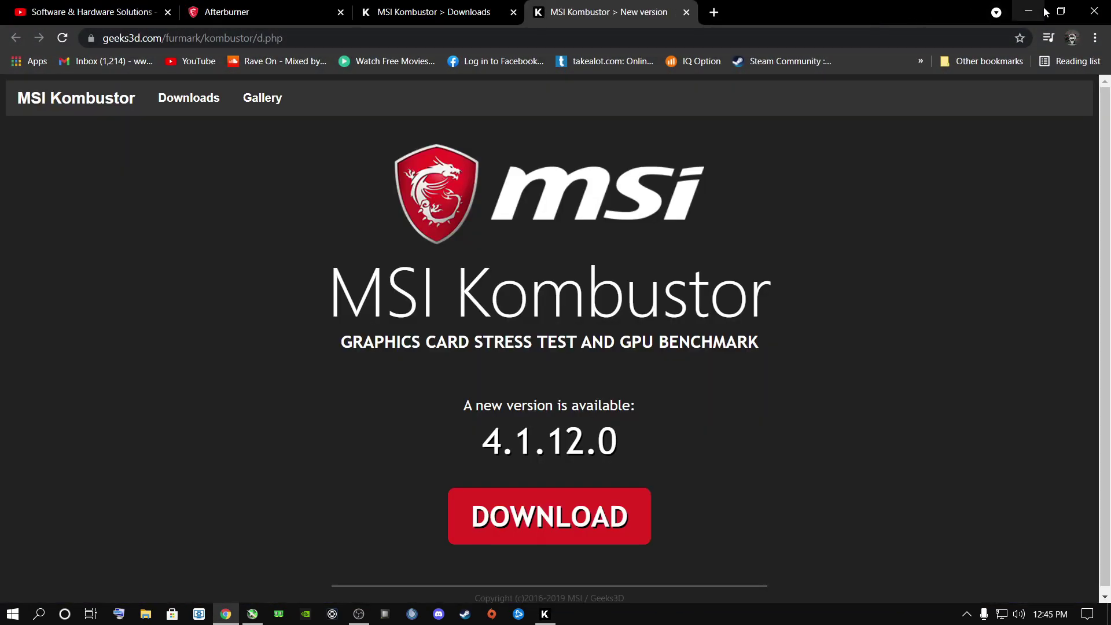
pyautogui.click(1043, 11)
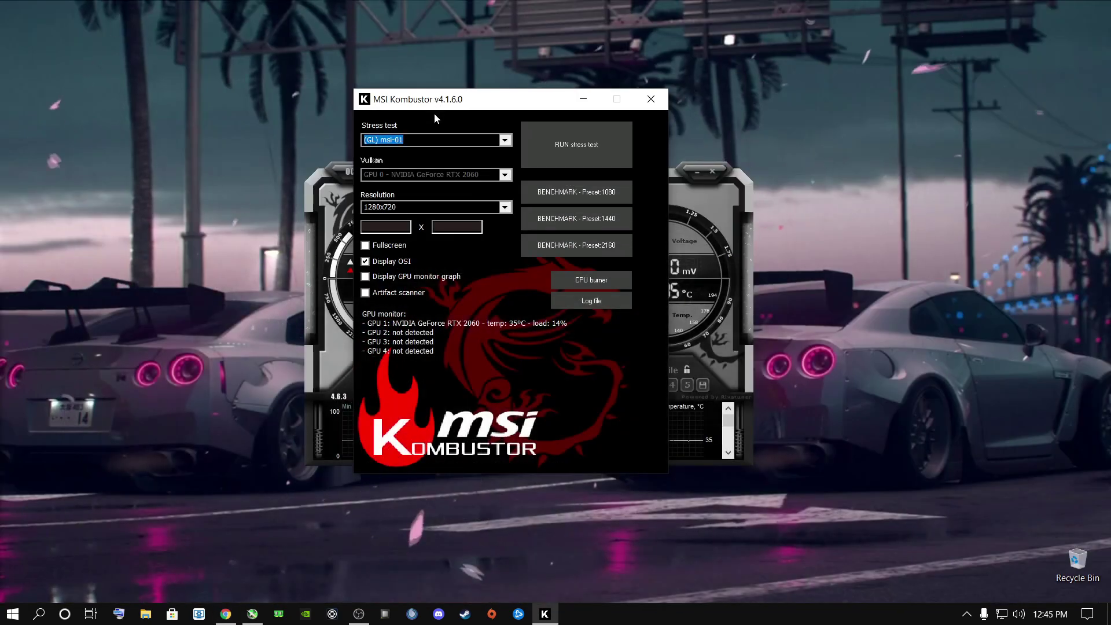
pyautogui.moveTo(490, 87); pyautogui.dragTo(152, 92)
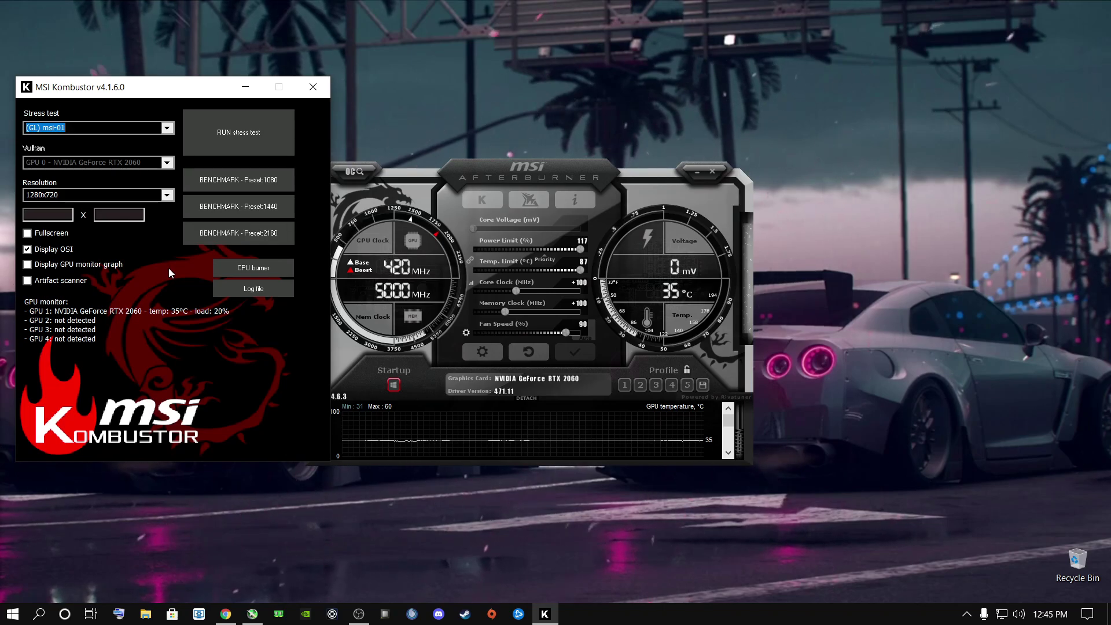
# Set Kombustor's resolution to 1920x1080 and run the fullscreen msi-01 stress test
pyautogui.click(167, 194)
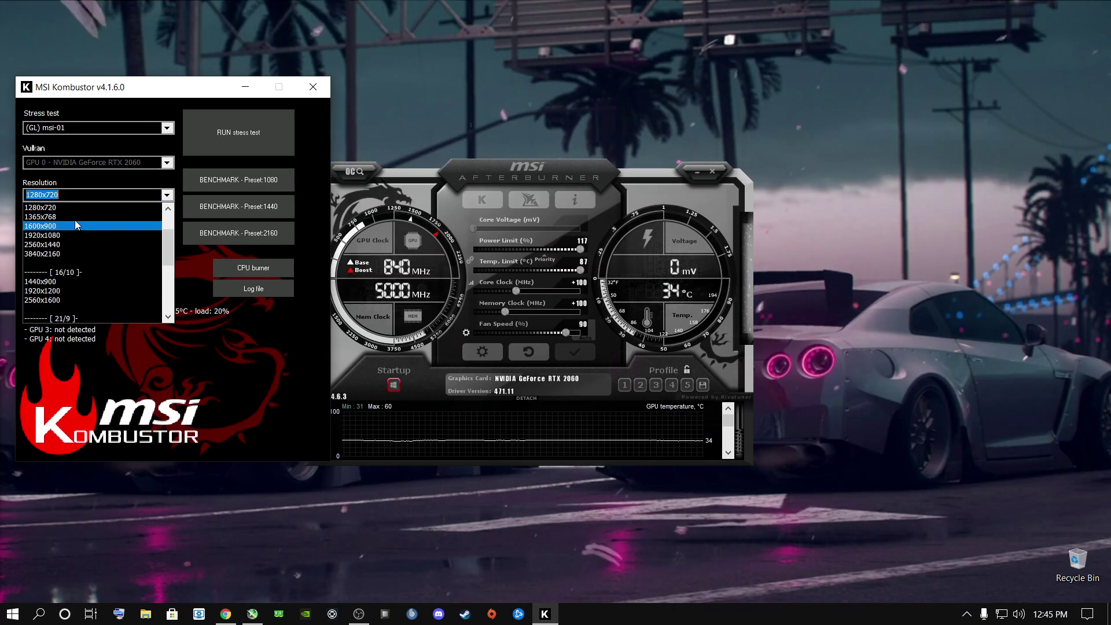
pyautogui.click(45, 235)
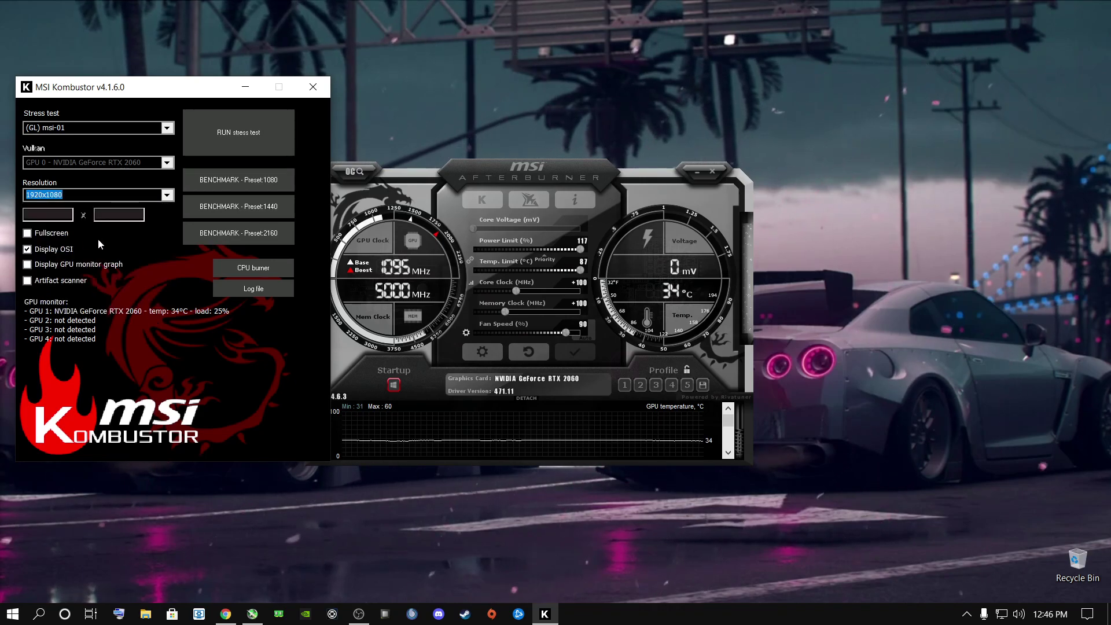
pyautogui.click(229, 143)
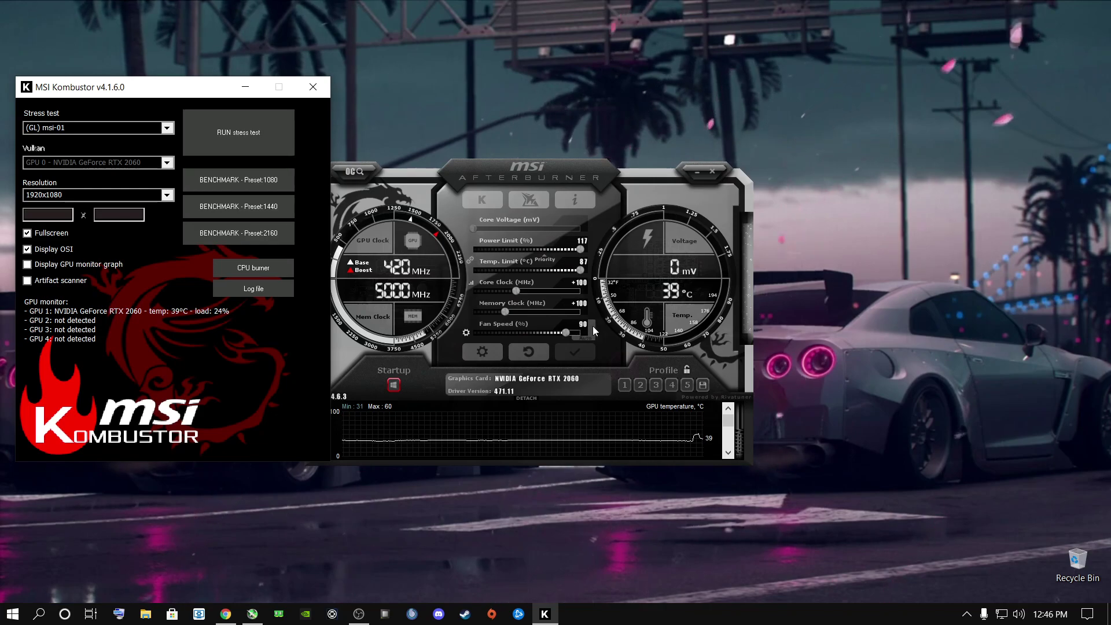
# Lower and apply Afterburner's fan speed, then rerun the stress test
pyautogui.moveTo(565, 333); pyautogui.dragTo(555, 333)
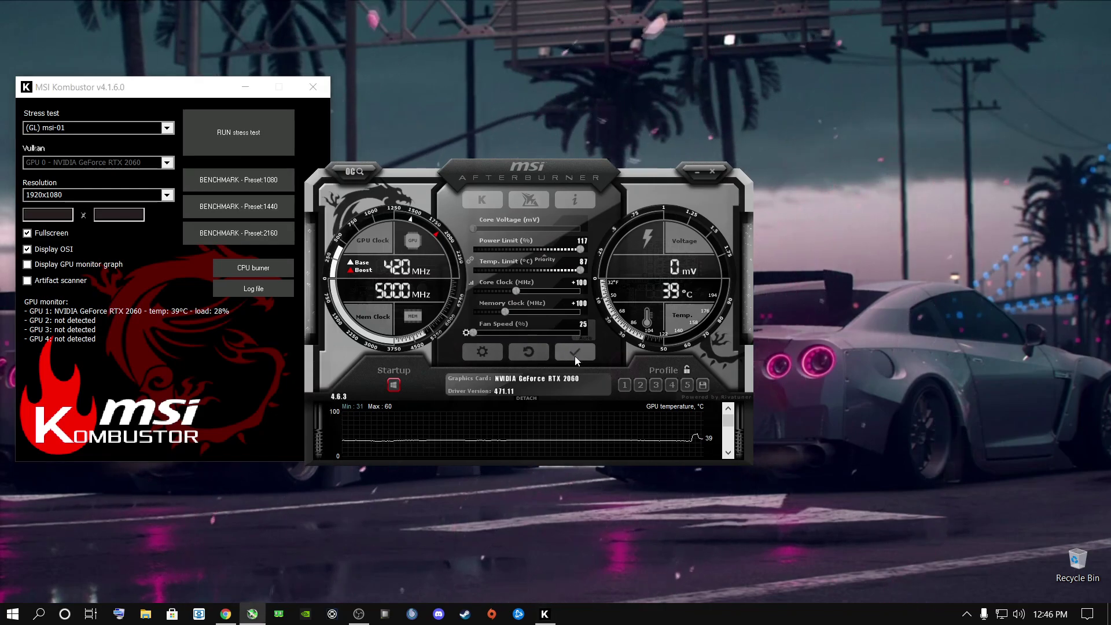
pyautogui.click(570, 349)
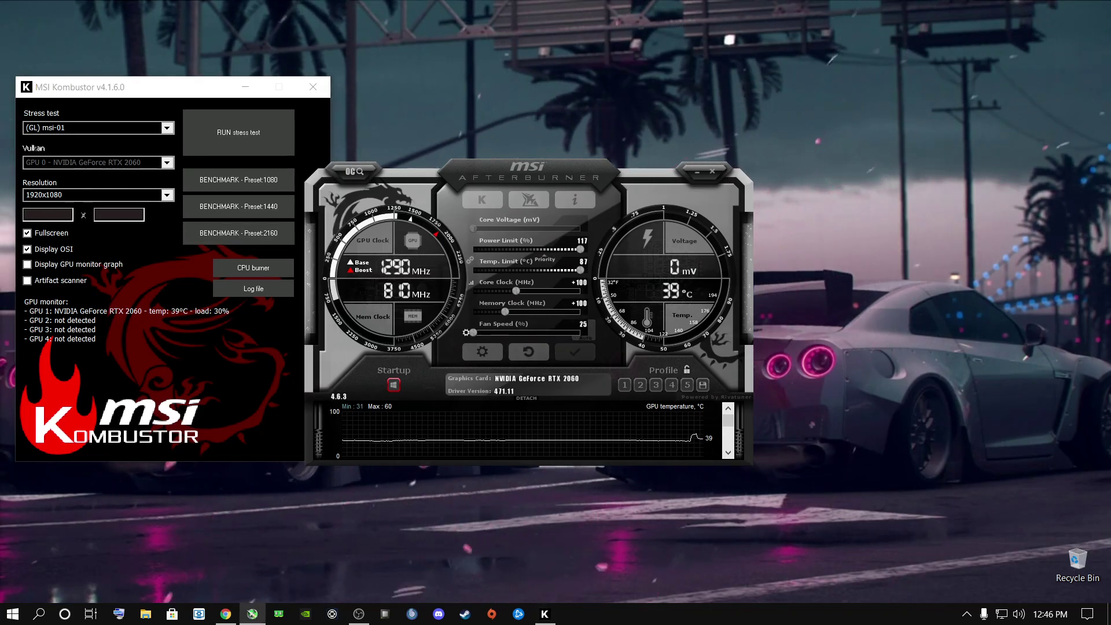
pyautogui.click(238, 136)
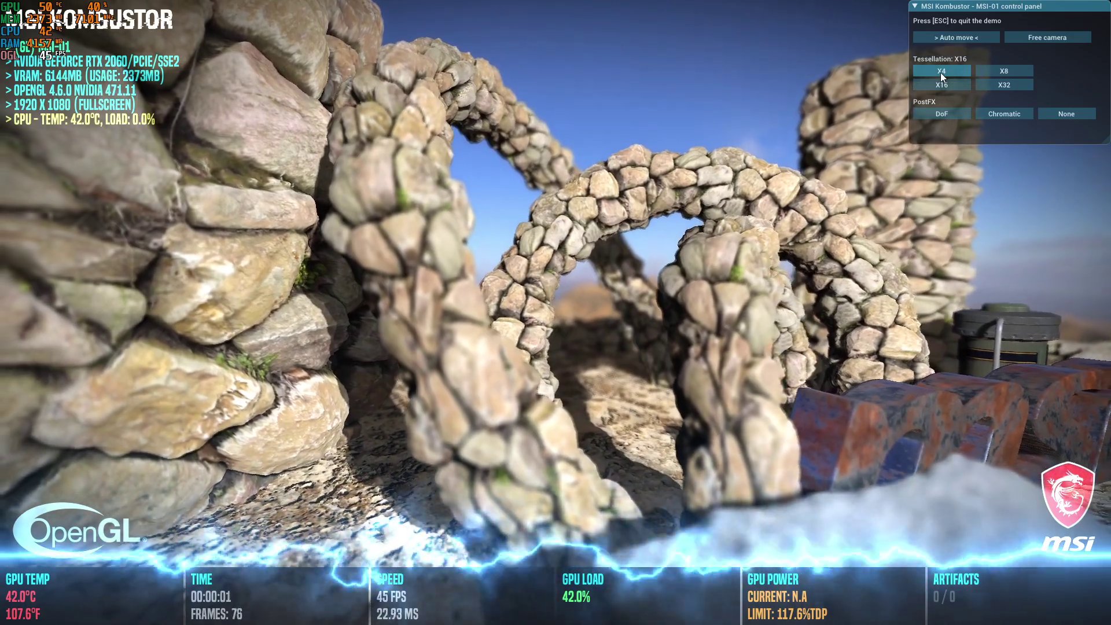
# Set tessellation to X4, quit the stress test with Esc, and bring fan speed to 90%
pyautogui.click(941, 71)
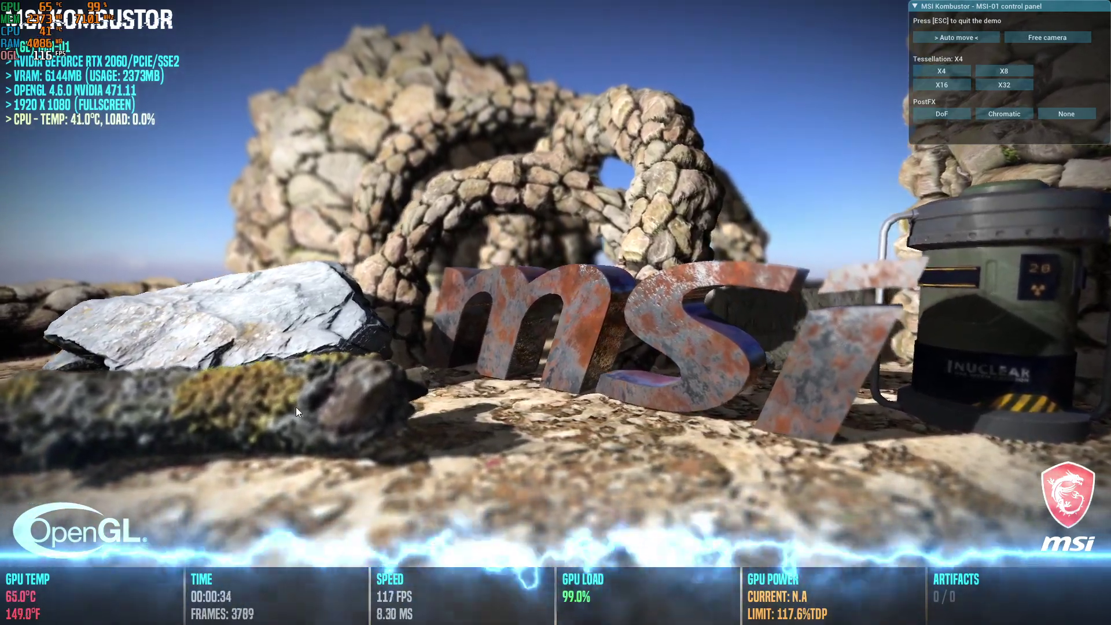
pyautogui.press('Escape')
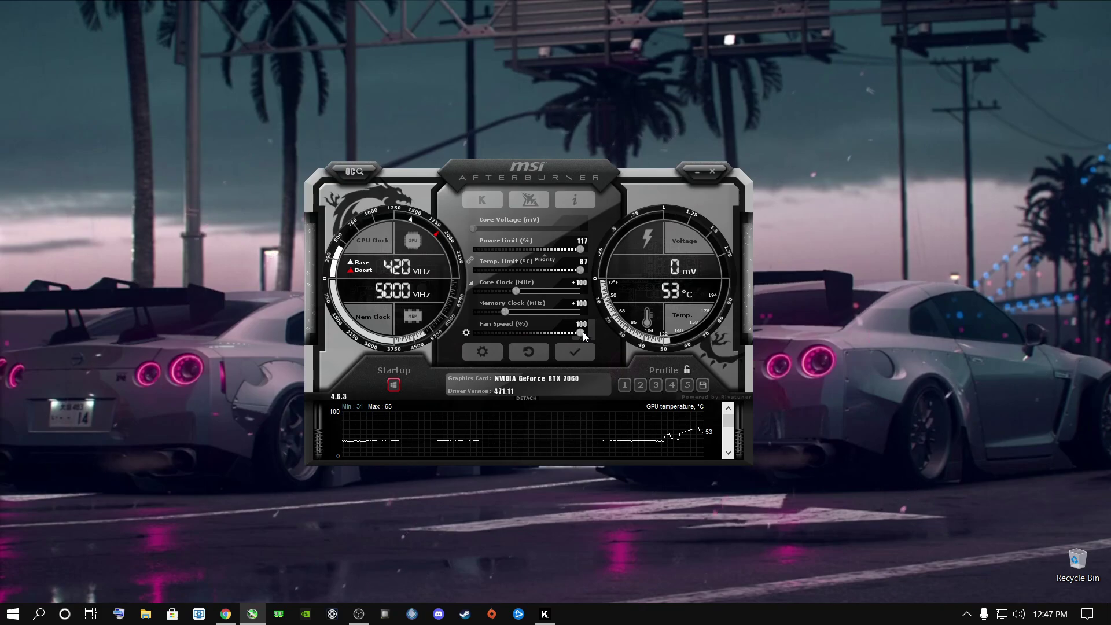
pyautogui.moveTo(583, 332); pyautogui.dragTo(576, 333)
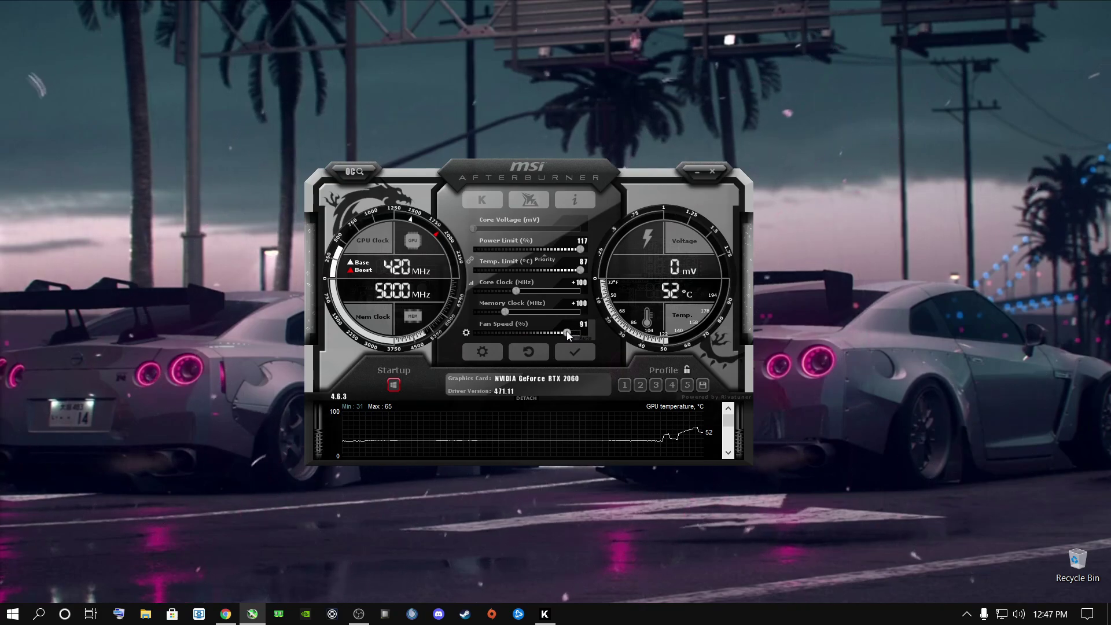